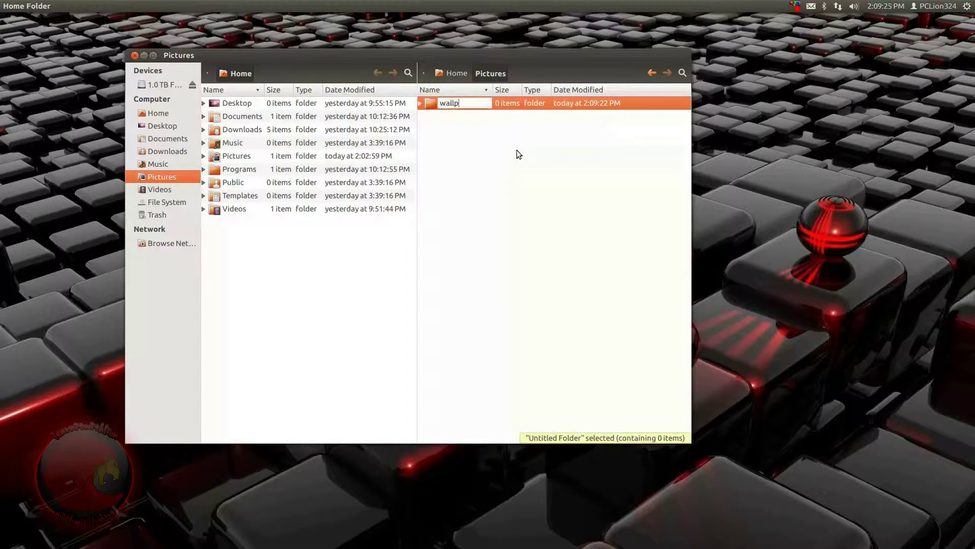
Step: Name the new folder in Pictures wallpaper and open it
key(Return)
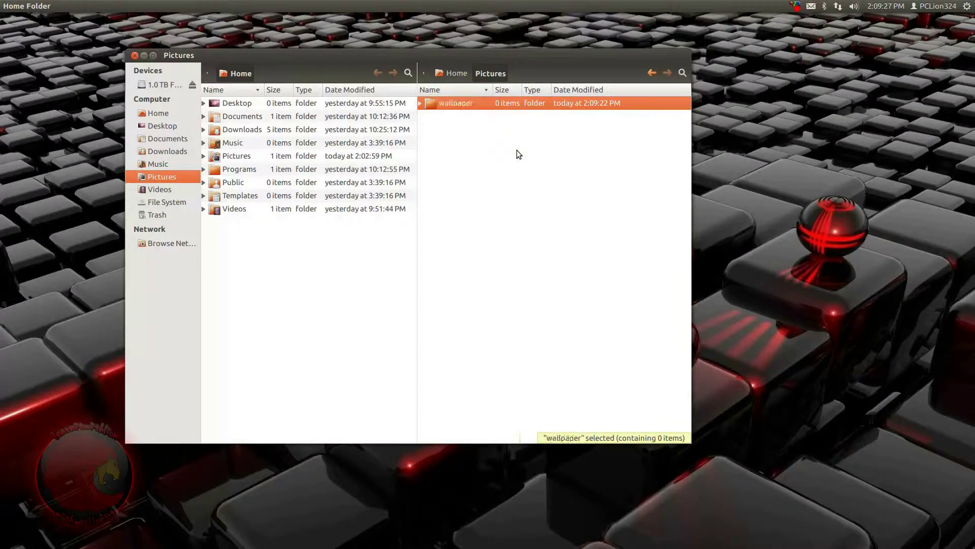
key(Return)
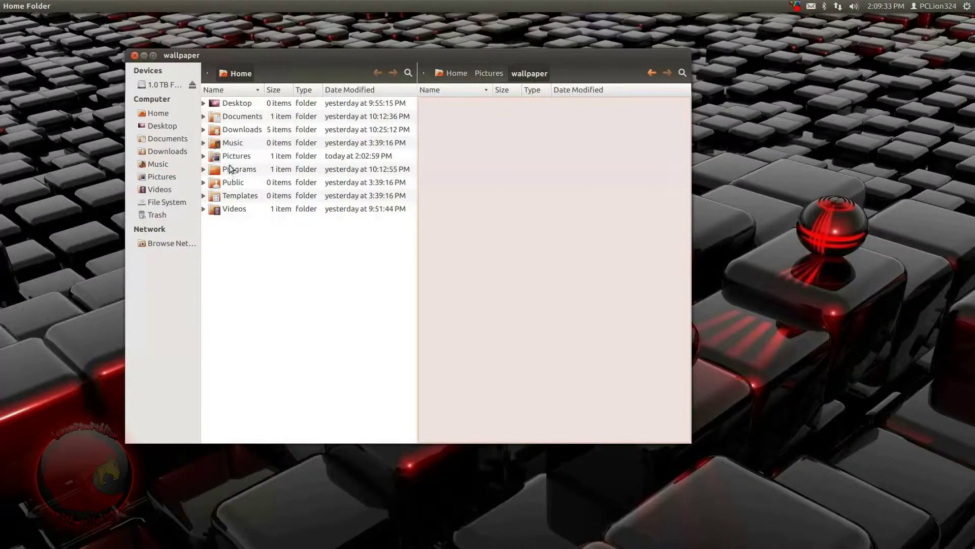
Step: On the 1.0 TB drive, select all the PNG images in downloads/wallpapers/defiantart.com/monkey_magico
click(158, 85)
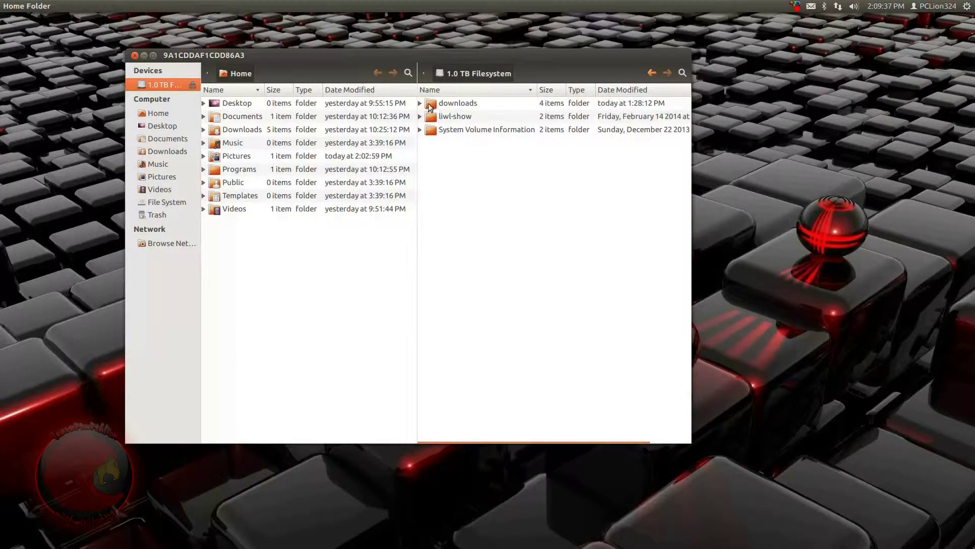
click(419, 103)
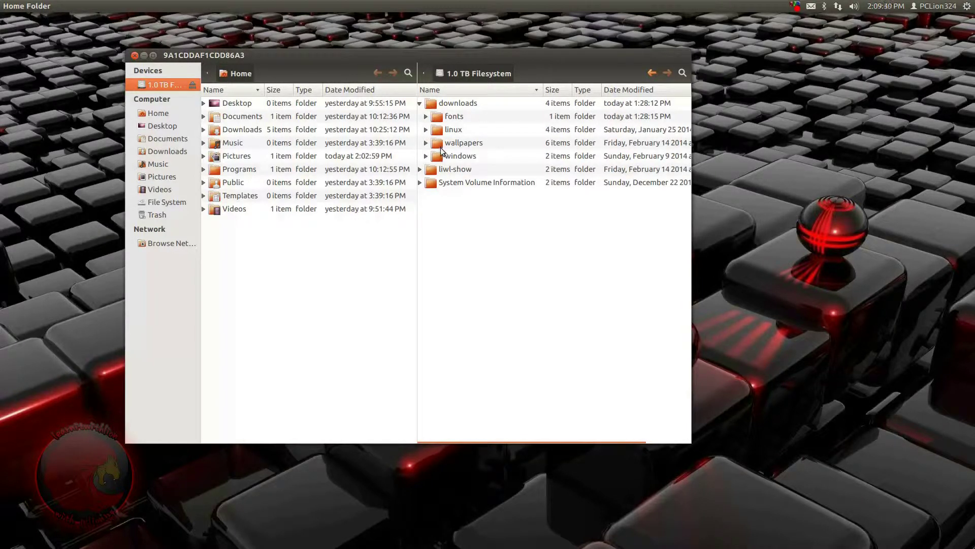
double_click(447, 143)
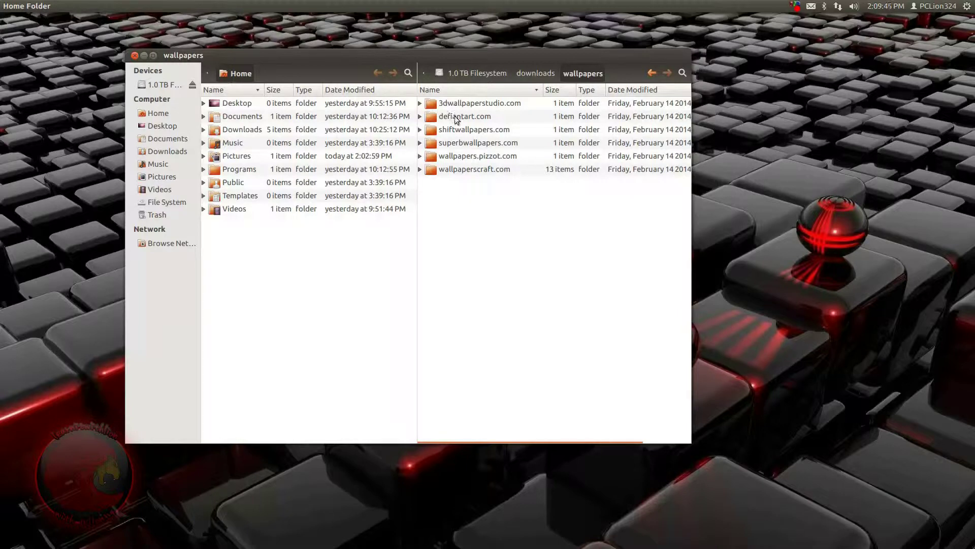
double_click(455, 117)
double_click(456, 104)
key(ctrl+a)
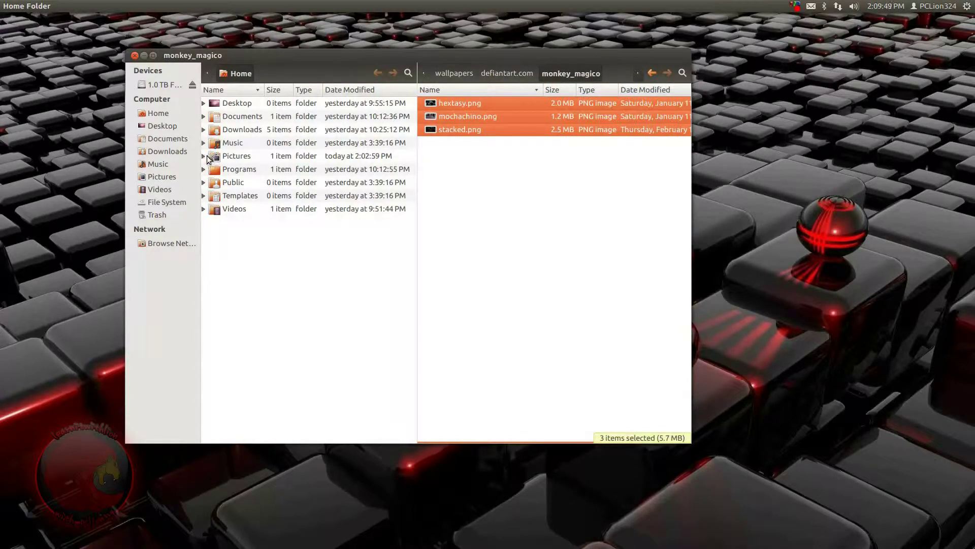
Step: Create a slideshow folder inside Pictures/wallpaper and copy the selected PNG images into it
click(204, 156)
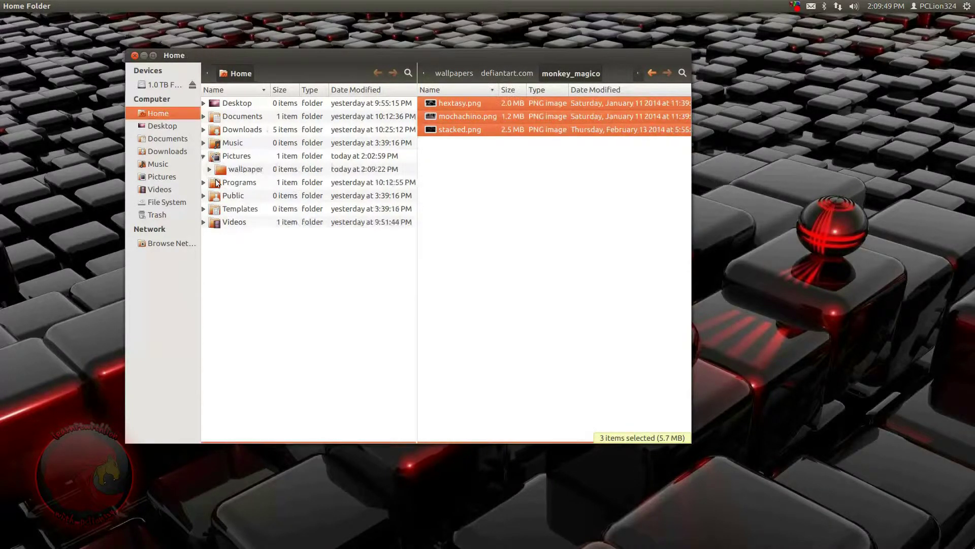
double_click(223, 171)
right_click(321, 118)
click(334, 123)
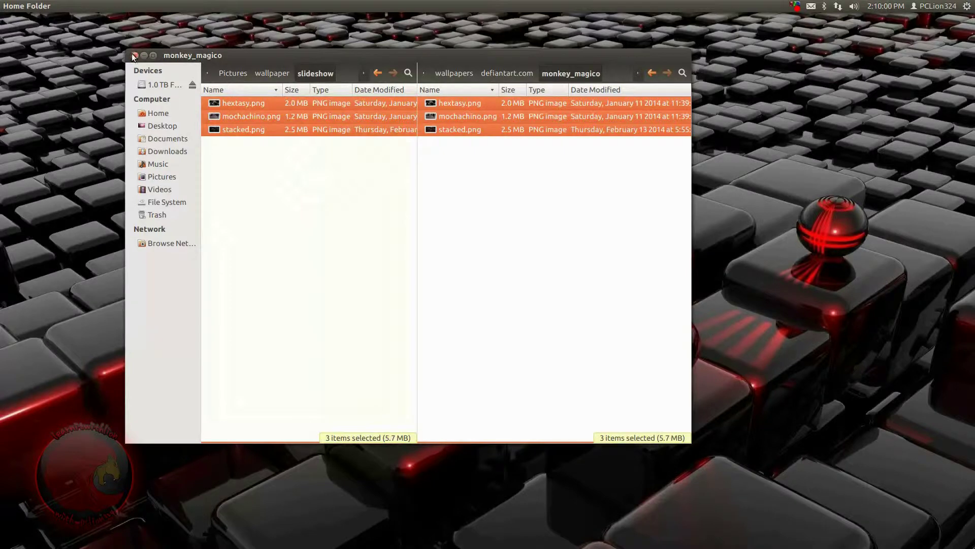
click(135, 55)
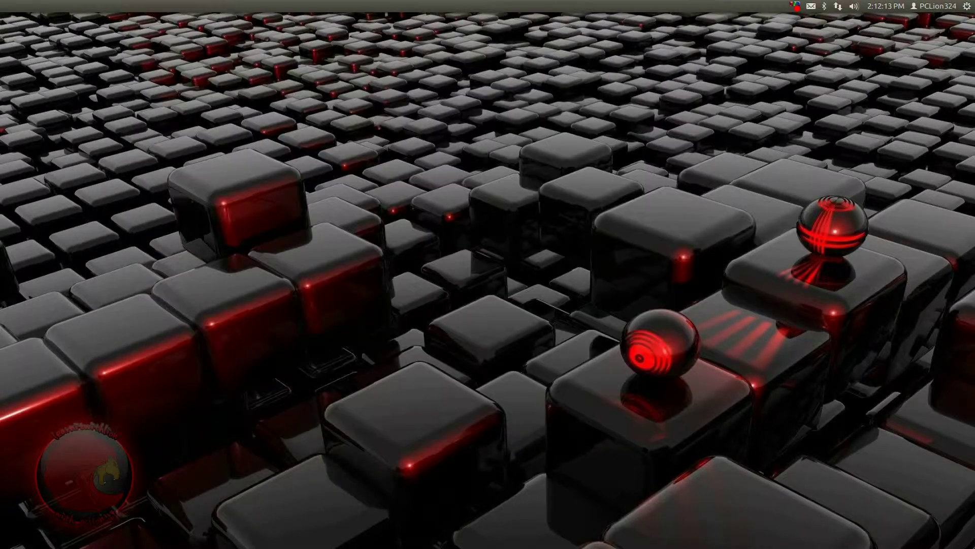
Step: Start the text editor from a terminal and open precise-wallpapers.xml from /usr/share/gnome-background-properties
key(ctrl+alt+t)
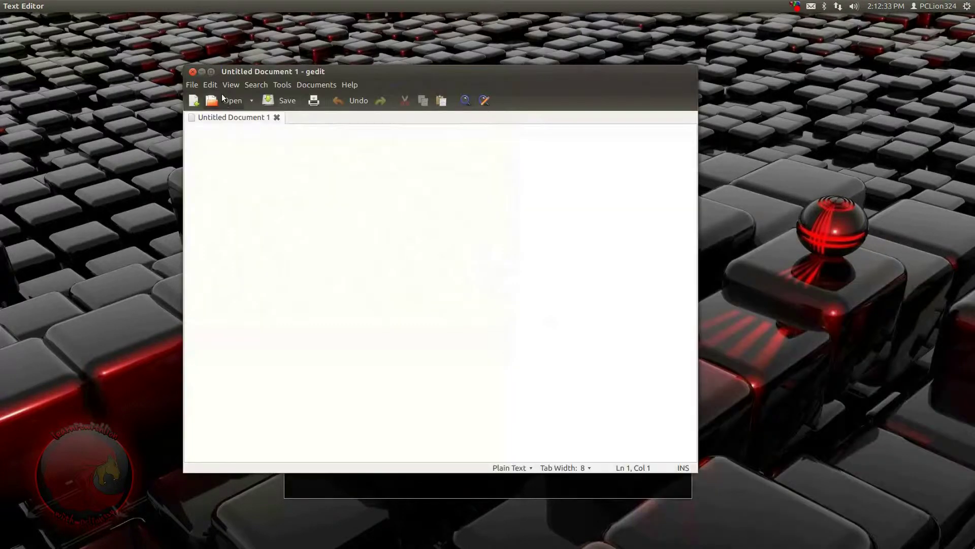
click(223, 99)
click(264, 214)
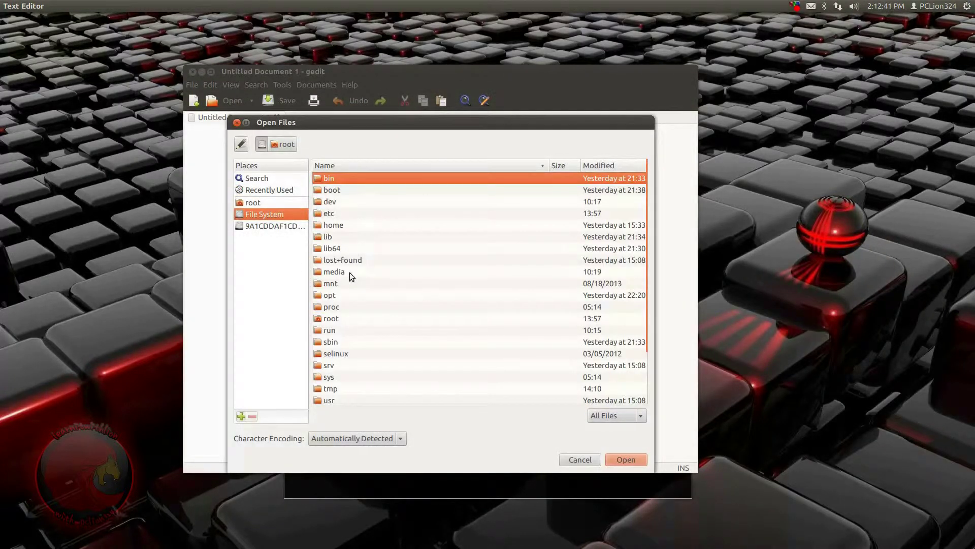
scroll(340, 389, down, 2)
double_click(330, 370)
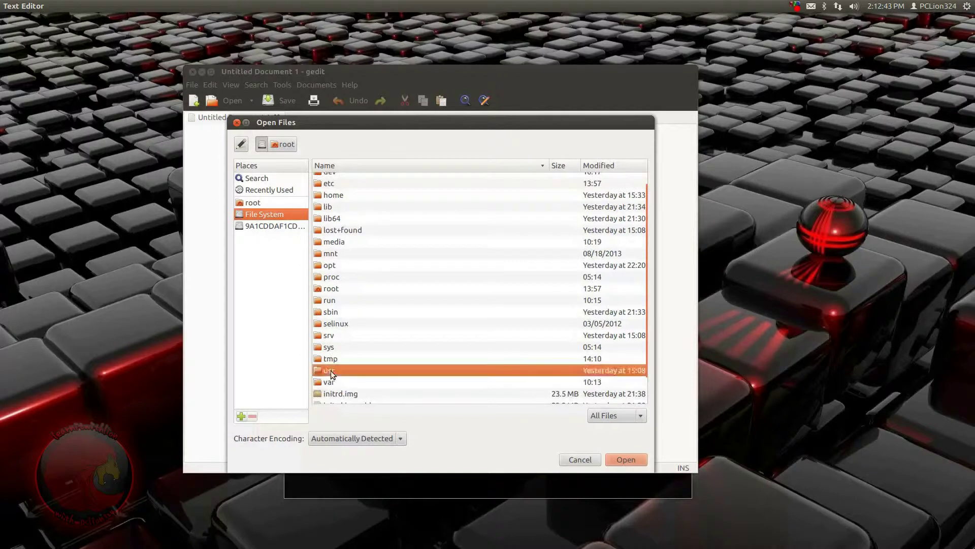
double_click(333, 248)
scroll(368, 304, down, 10)
click(369, 311)
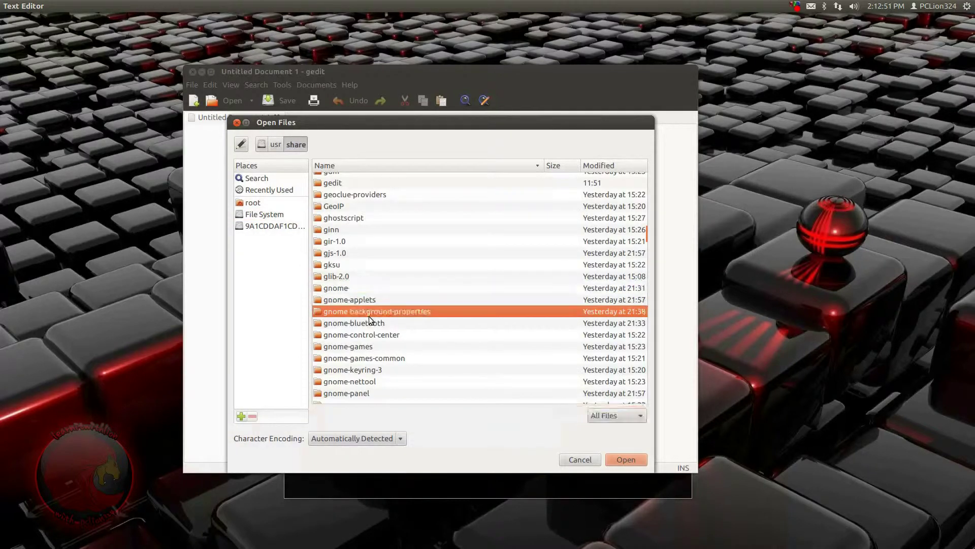
double_click(368, 311)
click(347, 190)
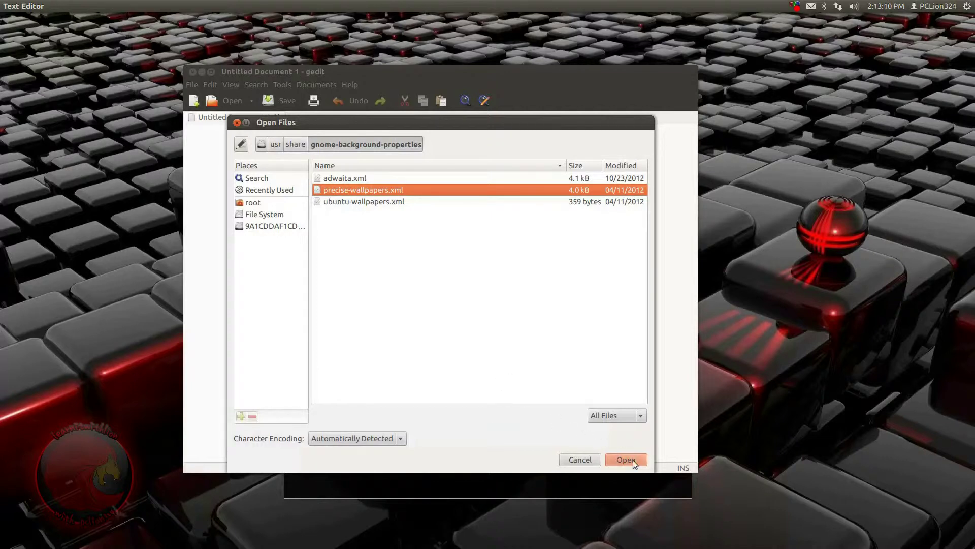
click(633, 459)
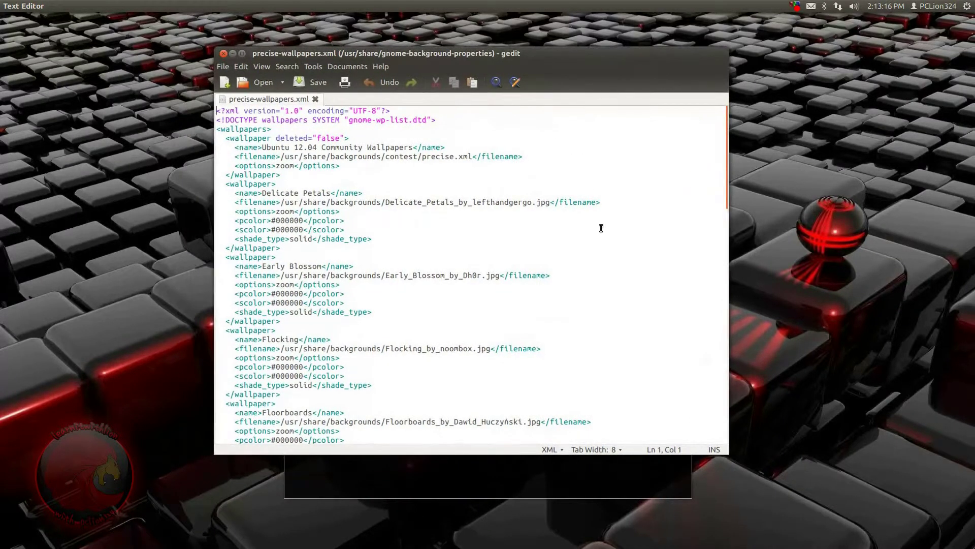
Step: Look through the wallpaper entries in precise-wallpapers.xml and create a new blank document
scroll(600, 228, down, 7)
scroll(601, 228, up, 7)
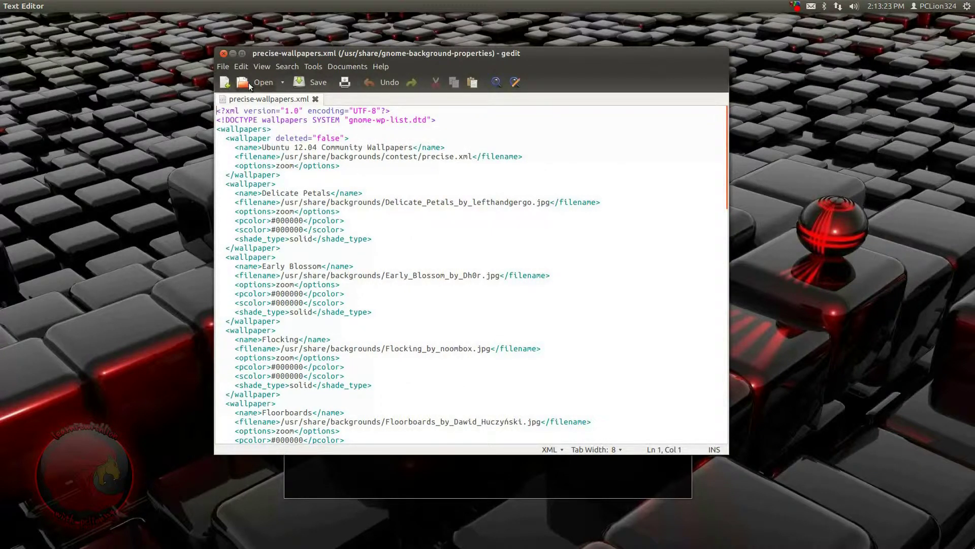
click(224, 82)
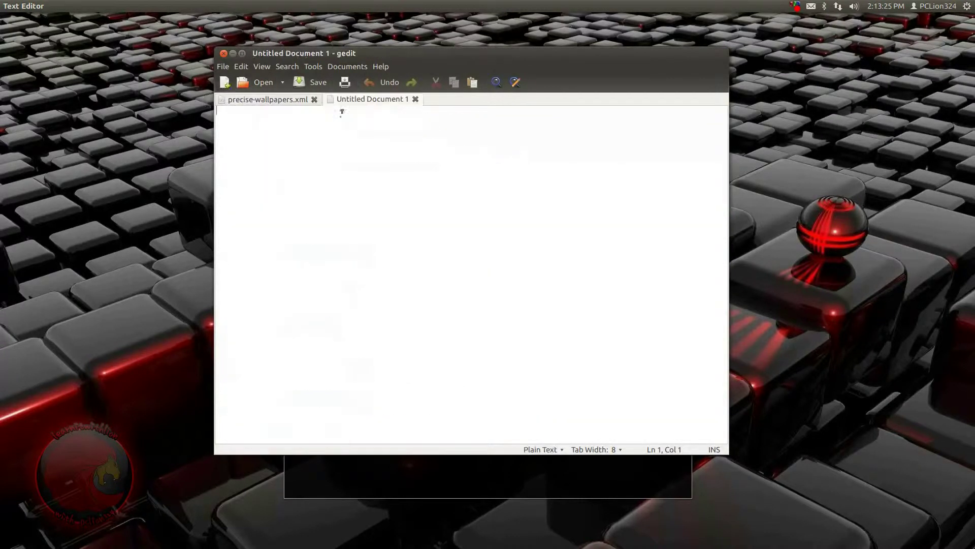
Step: In the editor preferences, turn off creating backup copies before saving and set the tab width to 3
click(242, 66)
click(275, 194)
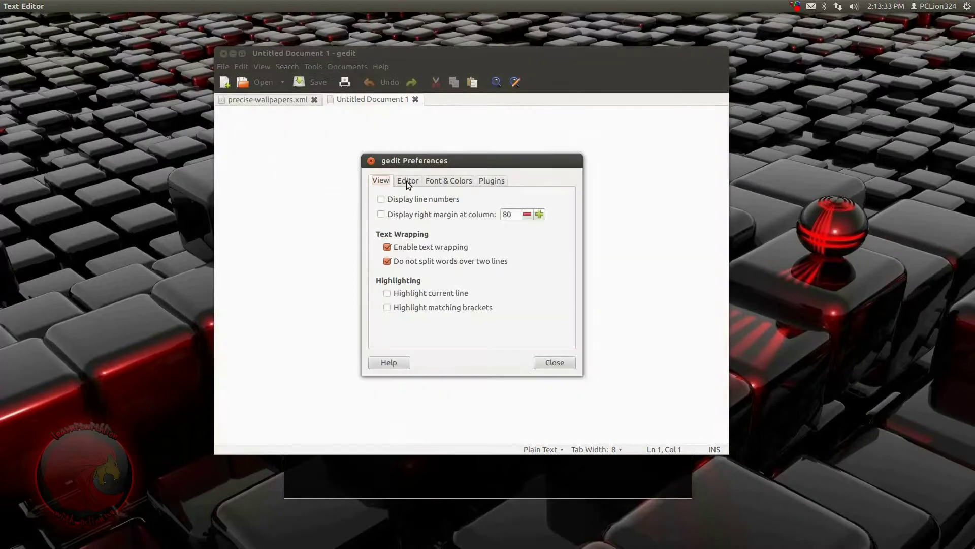
click(406, 181)
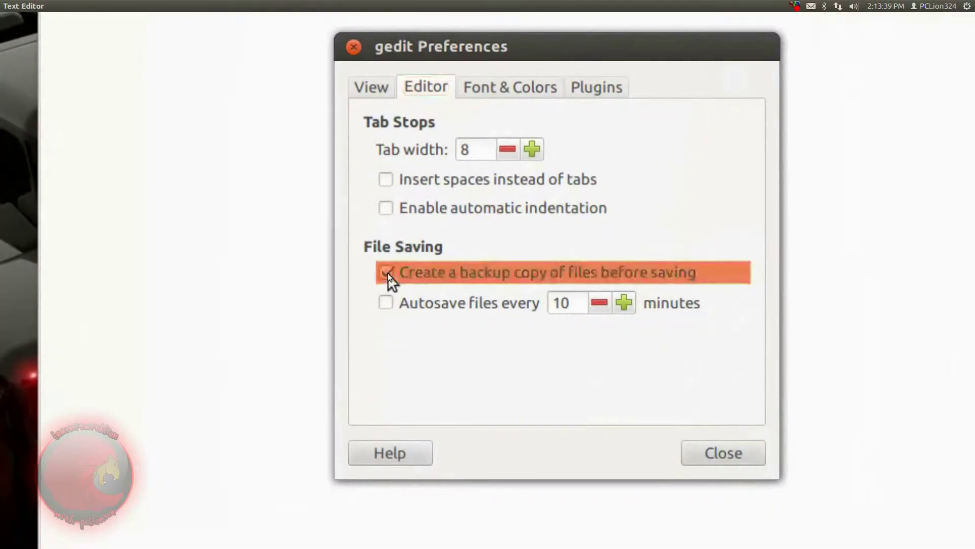
click(386, 272)
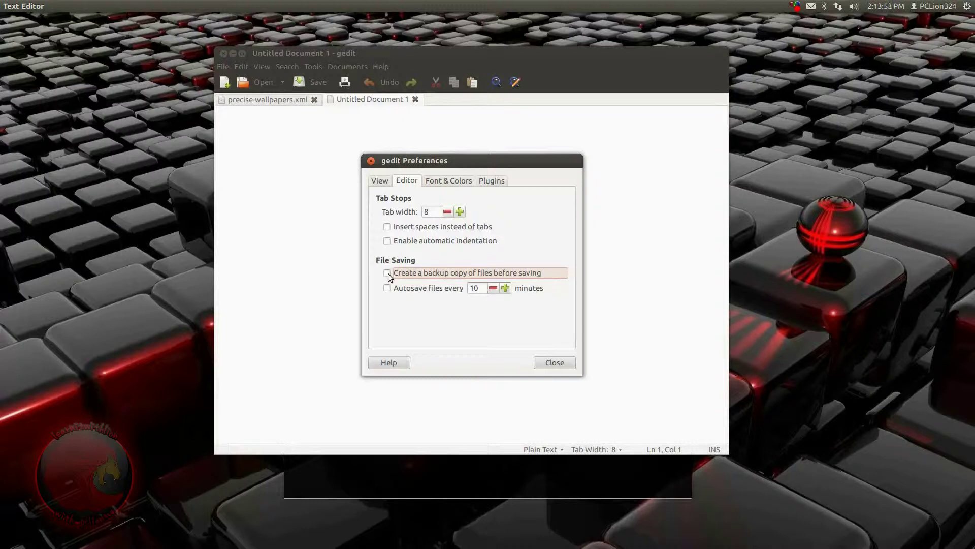
double_click(431, 211)
text(3)
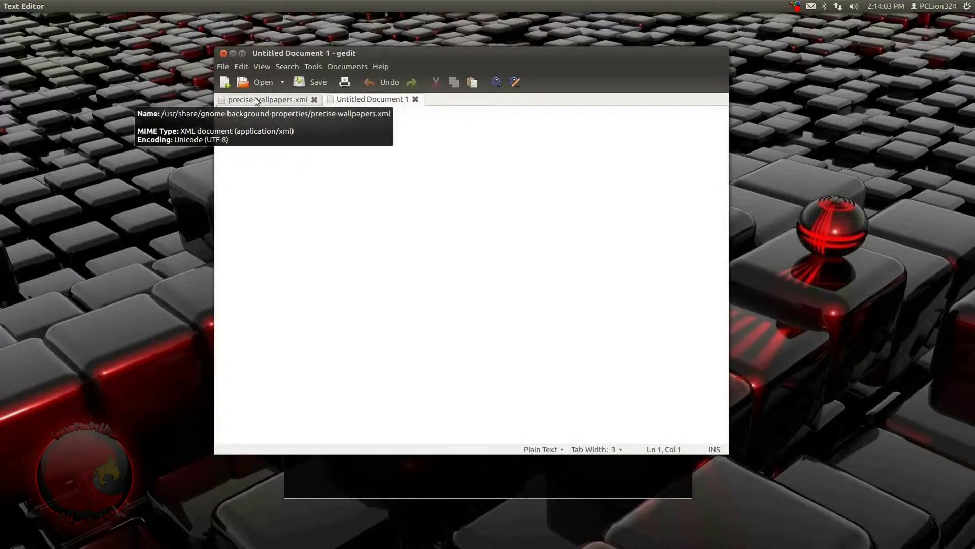
Step: Copy the text from the XML declaration through the first closing </wallpaper> tag in precise-wallpapers.xml into the blank document
click(255, 99)
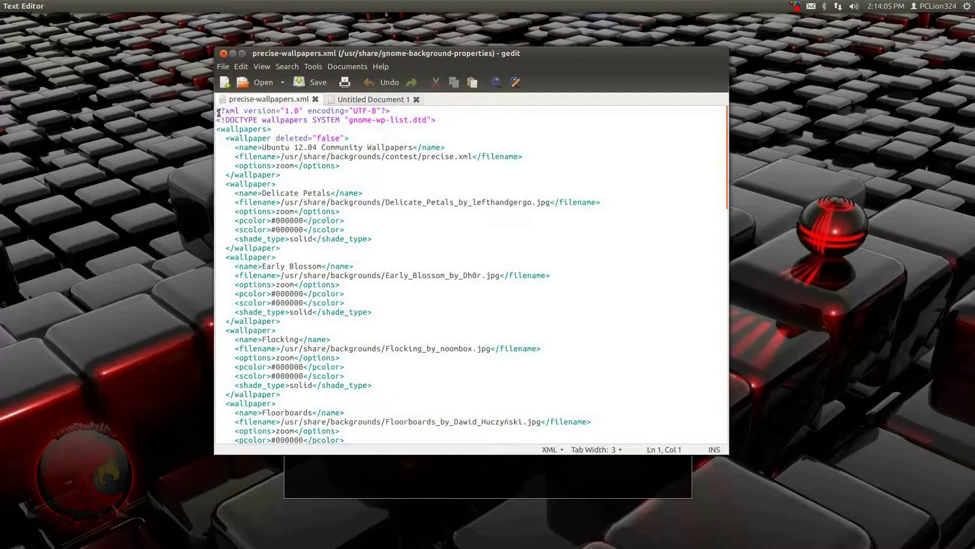
drag(217, 111, 312, 173)
key(ctrl+c)
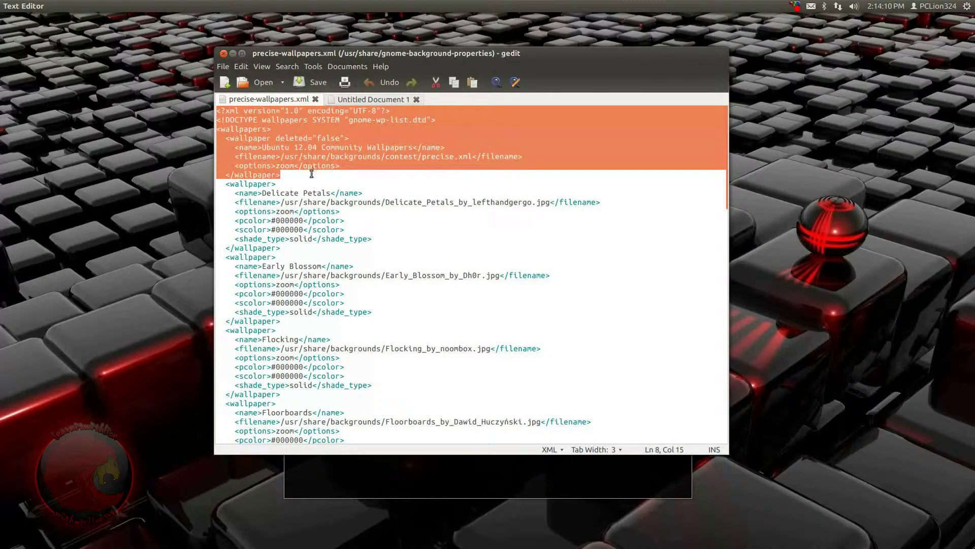
right_click(312, 174)
click(335, 219)
click(373, 99)
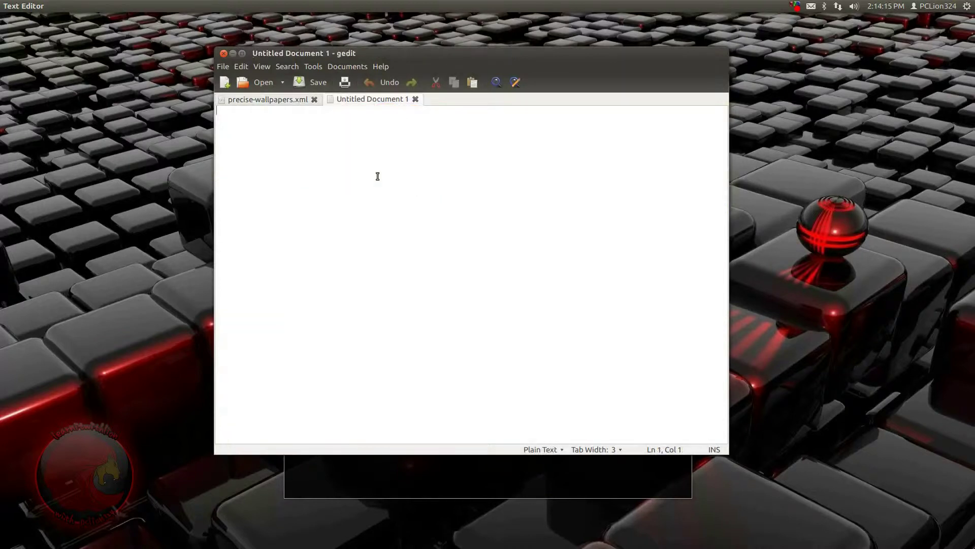
key(ctrl+v)
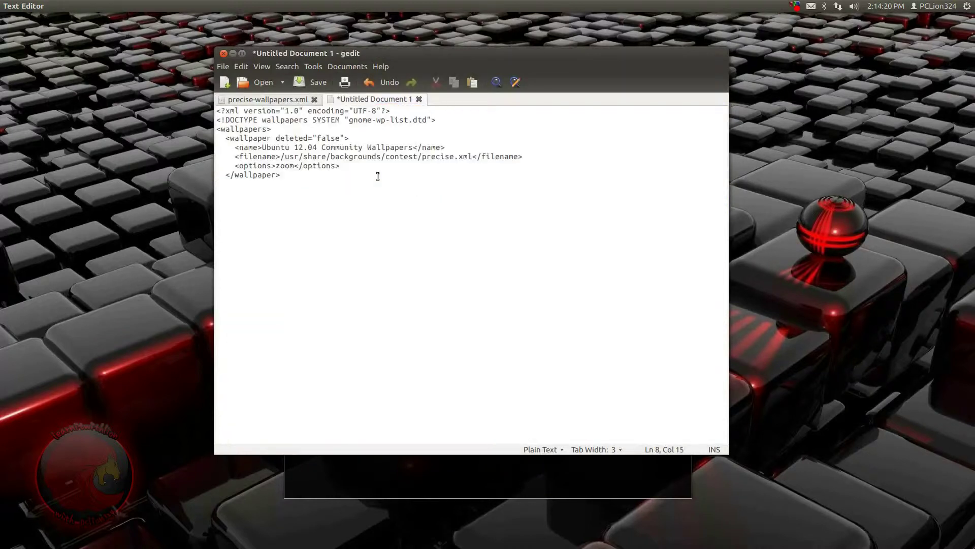
Step: Add a closing </wallpapers> tag on a new line and save the document as pclion324-wallpapers.xml in /usr/share/gnome-background-properties
key(Return)
text(</wallpapers>)
key(ctrl+s)
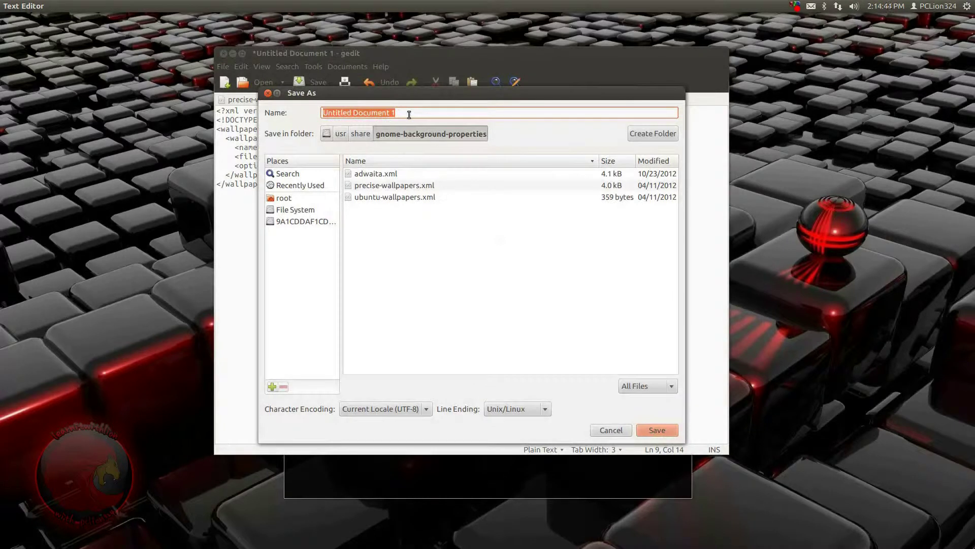
text(pclion324-wa)
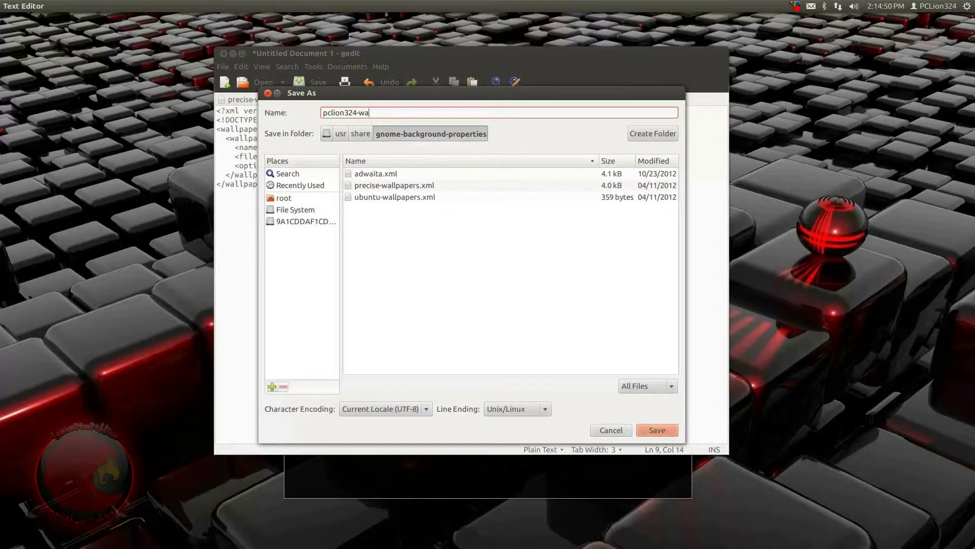
text(llpapers.xml)
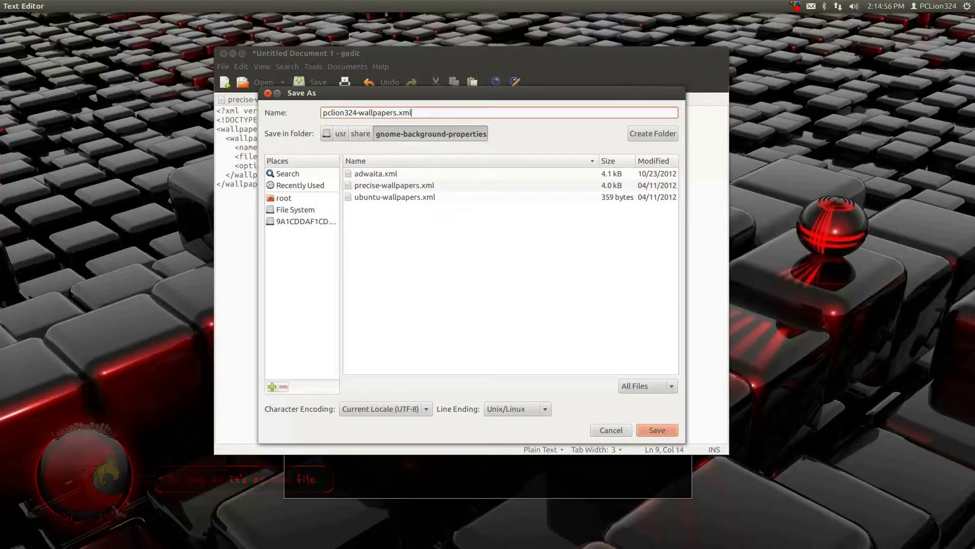
key(Return)
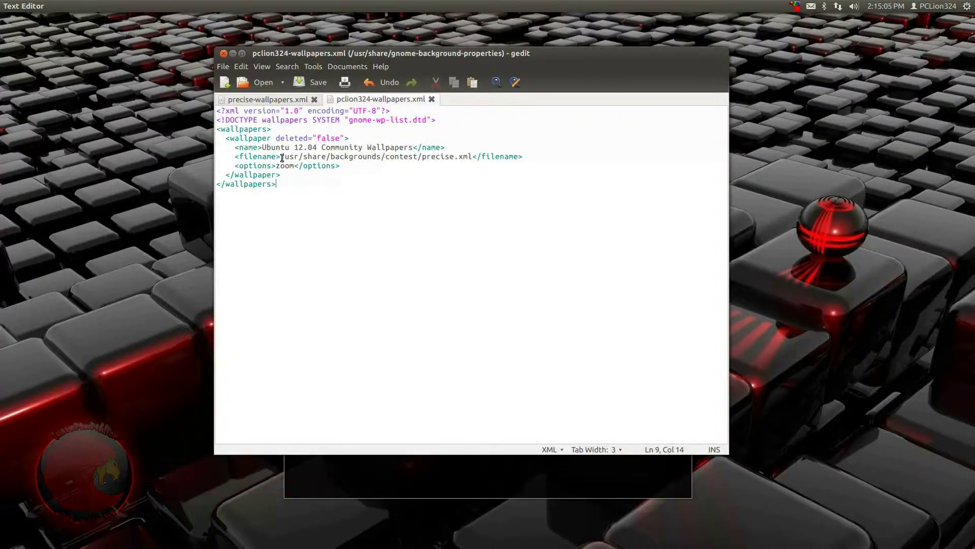
Step: Replace the path in the <filename> entry of pclion324-wallpapers.xml with /home/pclion324/Pictures/wallpapers/slideshow/slideshow.xml
drag(235, 156, 570, 157)
click(518, 167)
key(shift+Right)
key(shift+Right)
key(shift+Right)
key(shift+Right)
key(shift+Right)
key(shift+Right)
key(shift+Right)
key(shift+Right)
key(shift+Right)
key(shift+Right)
key(shift+Right)
key(shift+Right)
key(shift+Right)
key(shift+Right)
key(shift+Right)
key(shift+Right)
key(shift+Right)
key(shift+Right)
key(shift+Right)
key(shift+Right)
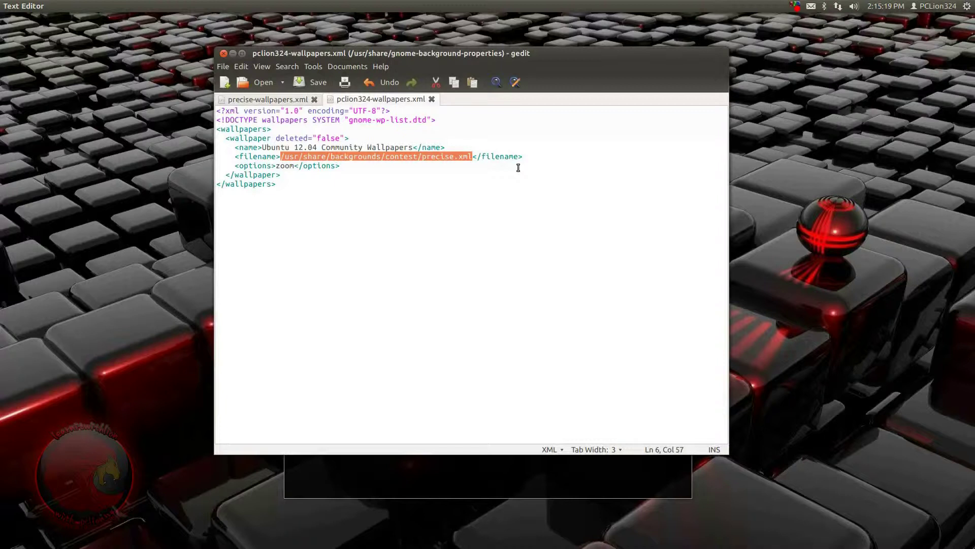
text(/)
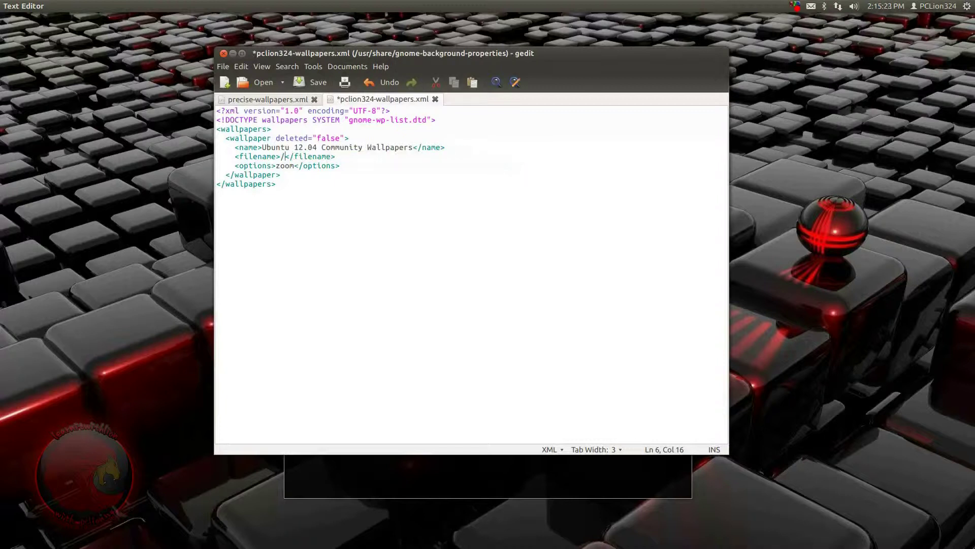
text(home/pclion324/)
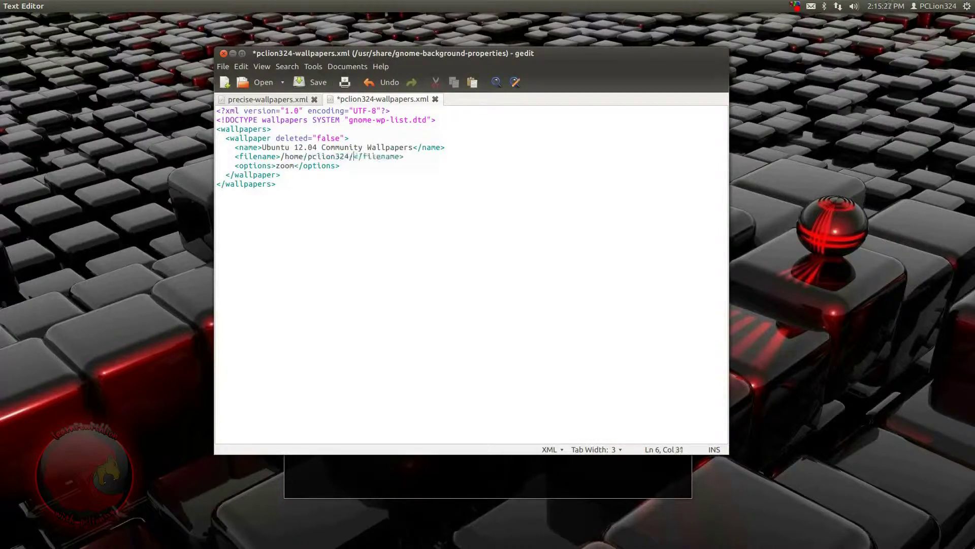
text(Pictures/)
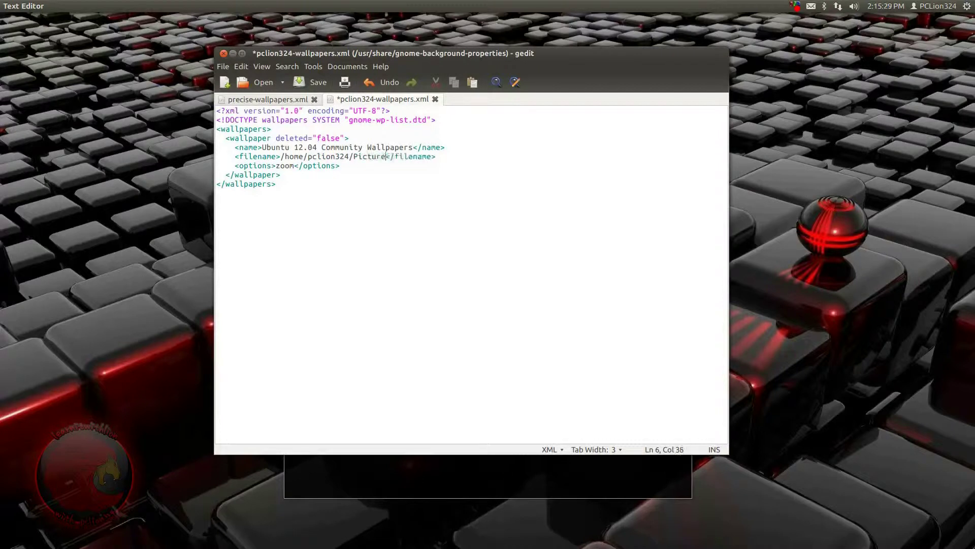
text(wallpapers/)
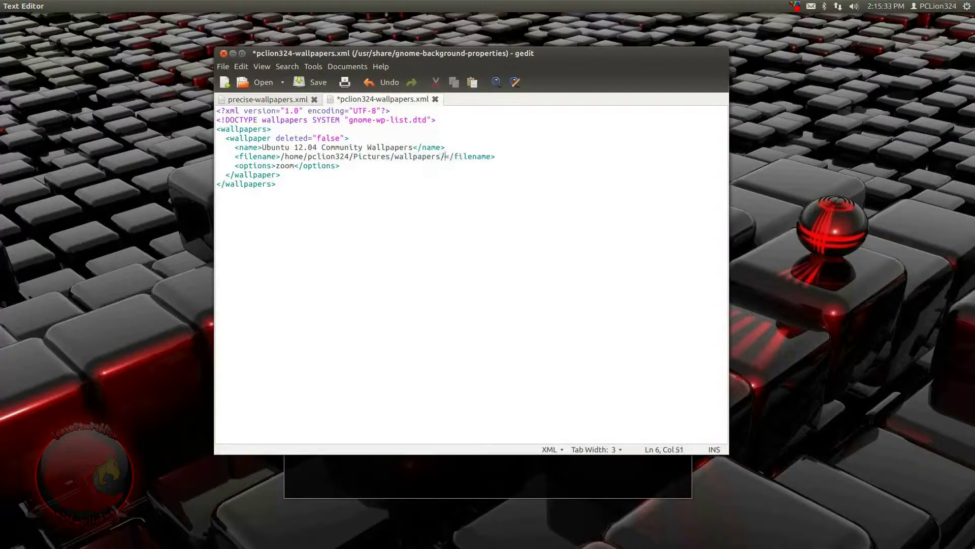
text(slideshow)
text(/slidesho.)
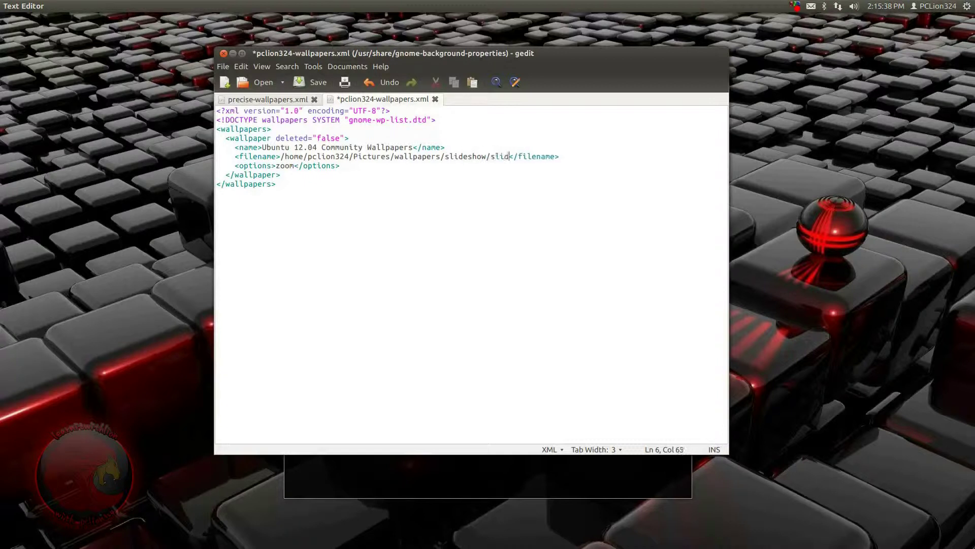
text(.xml)
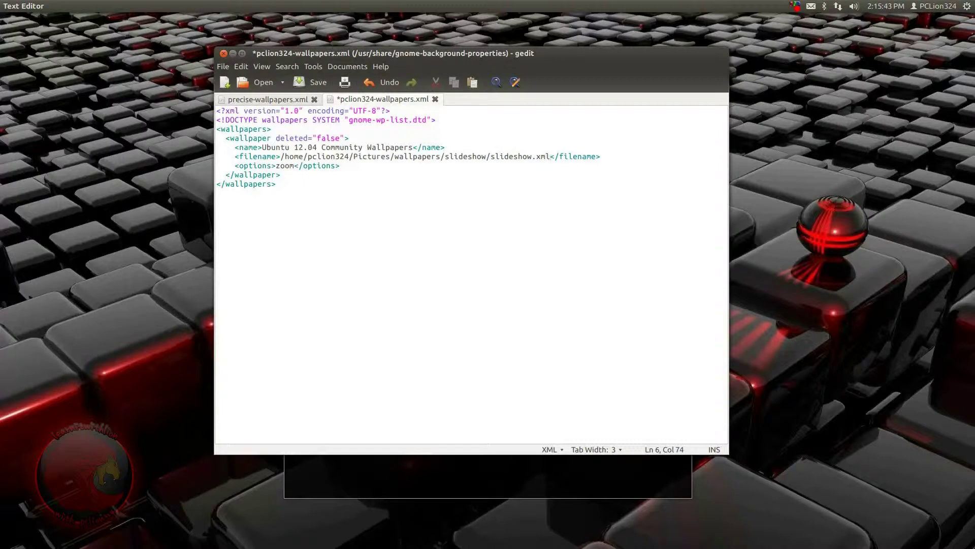
Step: Change the wallpaper's <name> text to "PCLion324 Downloaded Wallpapers" and save the document
key(Home)
key(shift+Down)
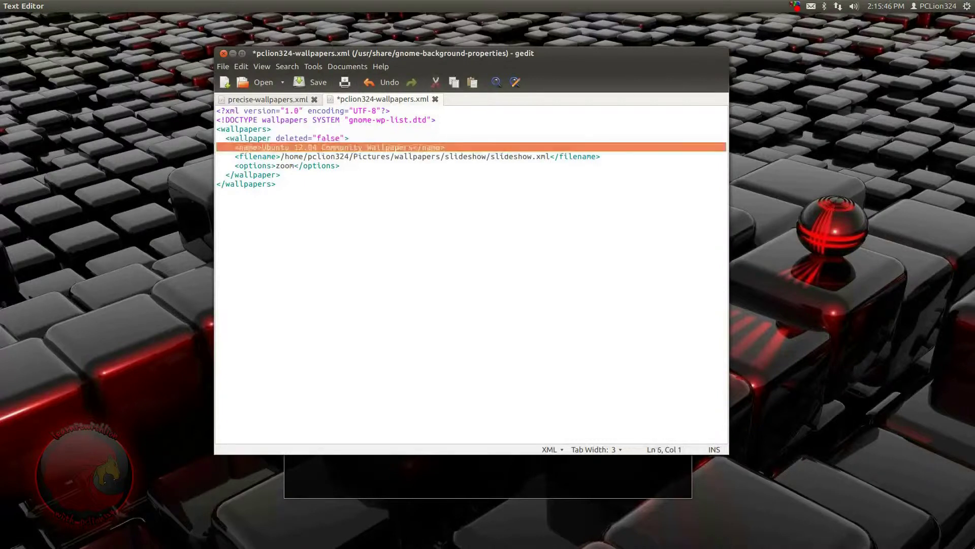
key(Left)
key(Right)
key(Right)
key(Right)
key(Right)
key(Right)
key(Right)
key(Right)
key(Right)
key(Right)
key(Right)
key(shift+End)
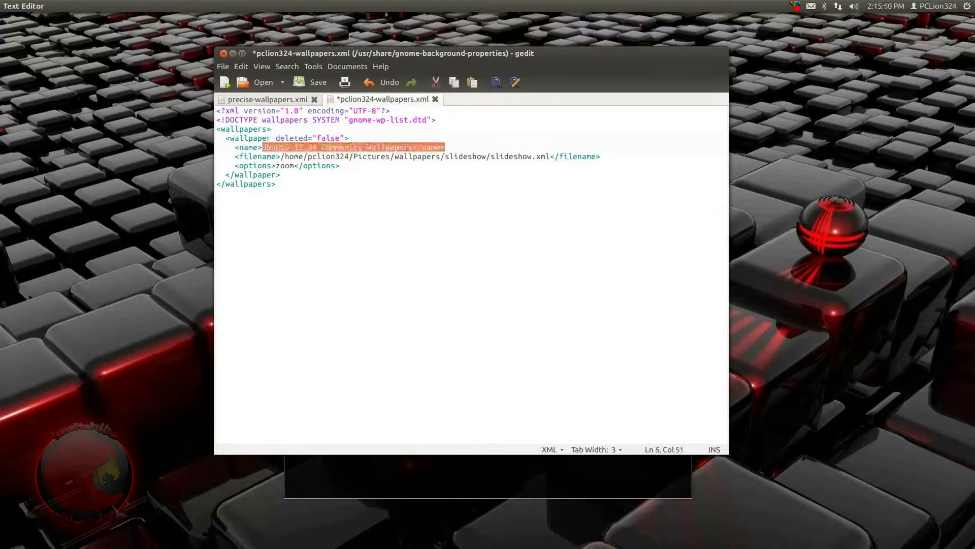
key(shift+Left)
key(shift+Left)
key(shift+Left)
key(shift+Left)
key(shift+Left)
key(shift+Left)
key(shift+Left)
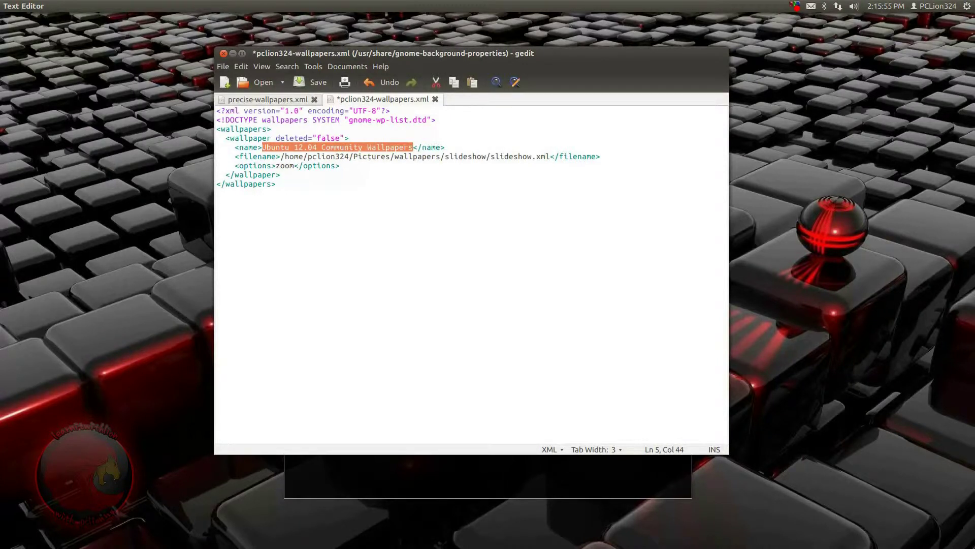
text(PCLion324 Downloaded Wallpapers)
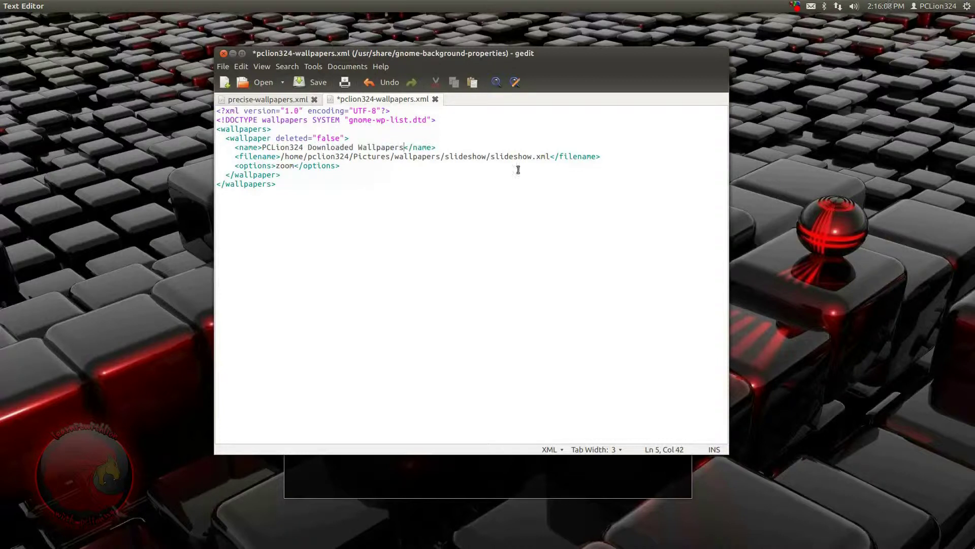
key(ctrl+s)
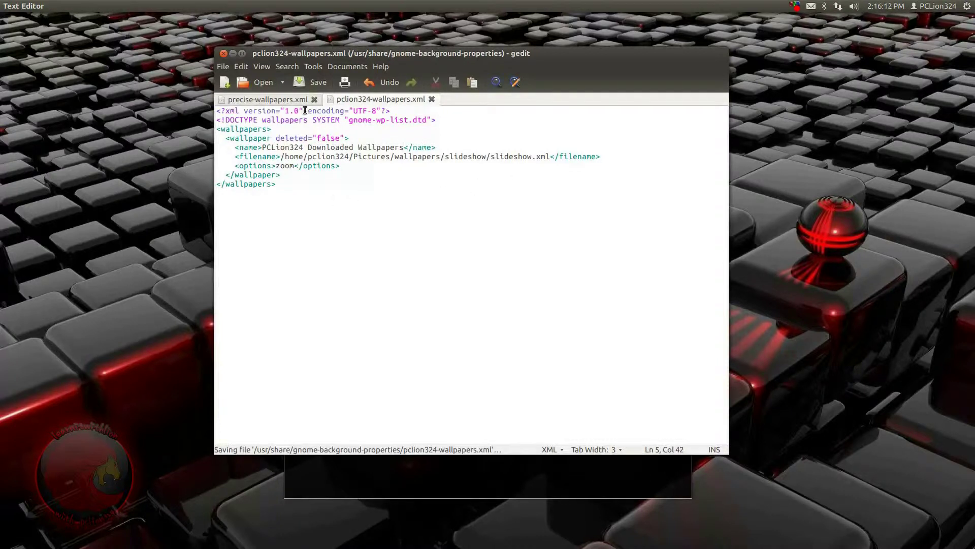
Step: Put the editor window away and open precise.xml from /usr/share/backgrounds/contest in Sublime Text
click(234, 53)
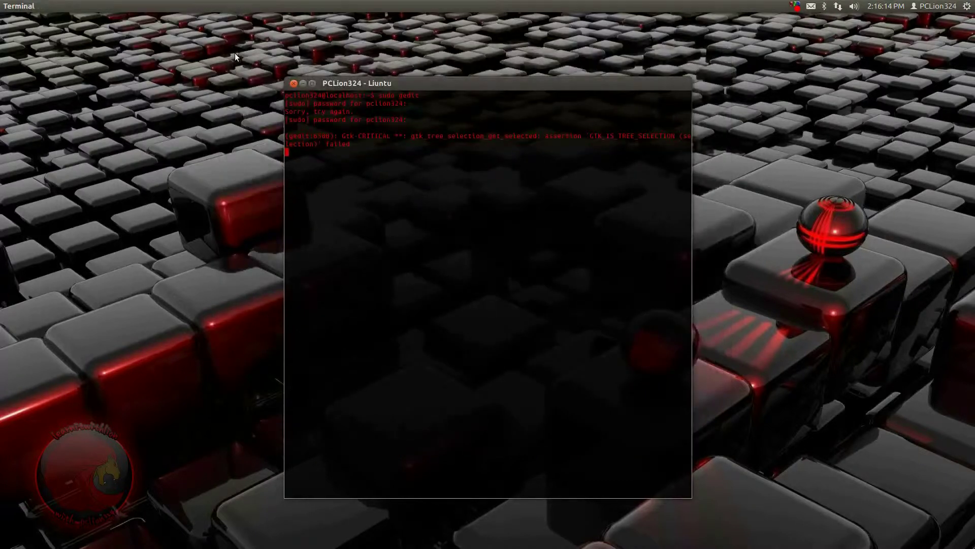
drag(304, 77, 254, 71)
click(184, 71)
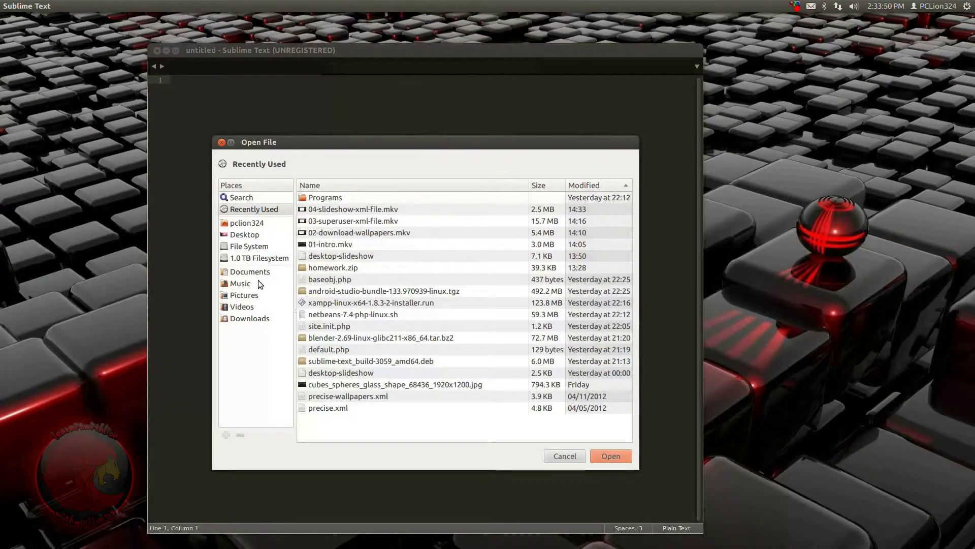
click(249, 246)
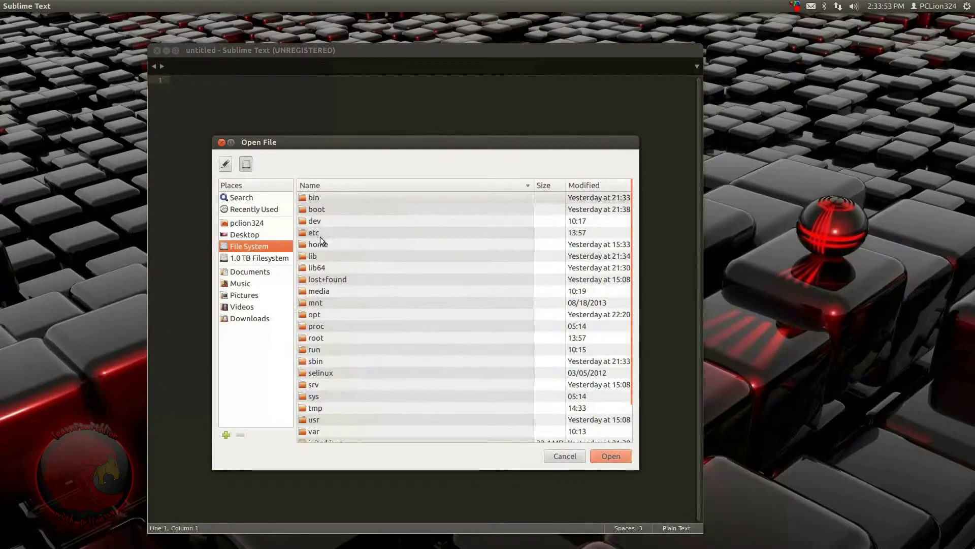
scroll(313, 272, down, 2)
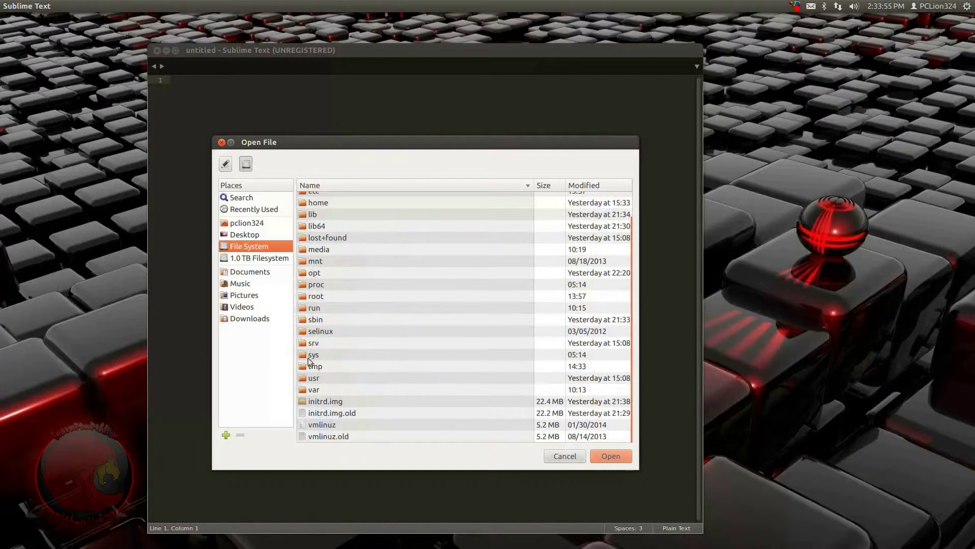
double_click(313, 378)
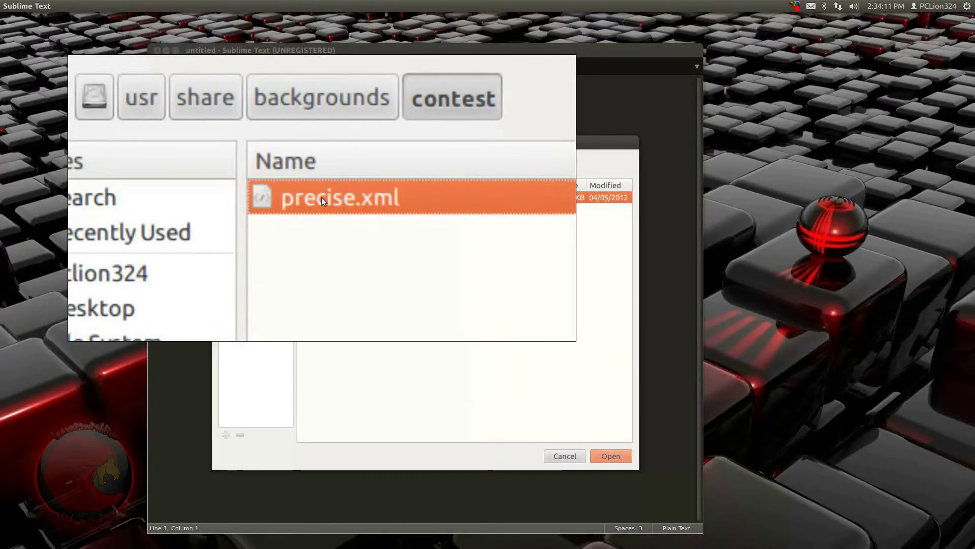
double_click(321, 197)
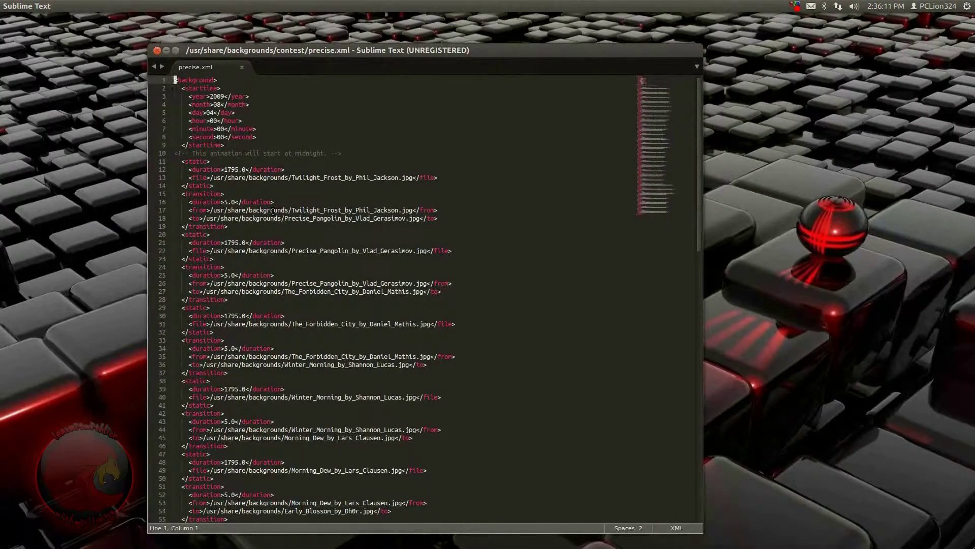
Step: Copy precise.xml from its first line through the third closing </transition> tag into a new document and add a closing </background> tag
key(shift+Down)
key(shift+Down)
key(shift+Down)
key(shift+Down)
key(shift+Down)
key(shift+Down)
key(shift+Down)
key(shift+Down)
key(shift+Down)
key(shift+Down)
key(shift+Down)
key(shift+Down)
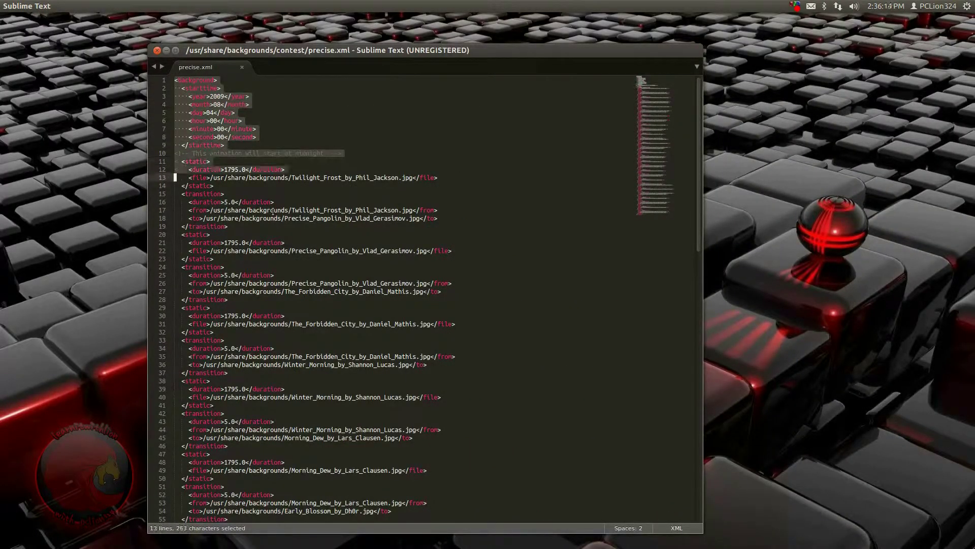
key(shift+Down)
key(shift+Down)
key(shift+Down)
key(shift+Down)
key(shift+Down)
key(shift+Down)
key(shift+Down)
key(shift+Down)
key(shift+Down)
key(shift+Down)
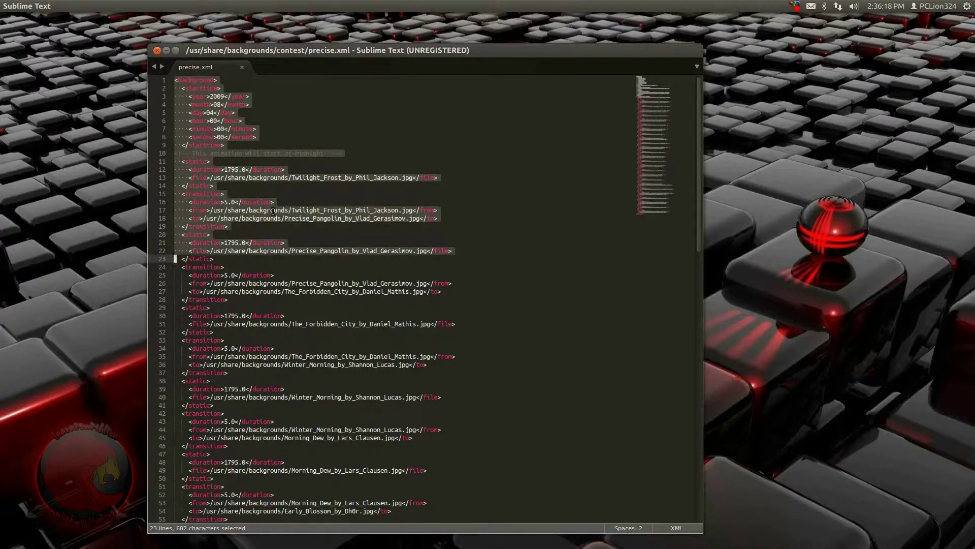
key(shift+Down)
key(shift+Down)
key(shift+Down)
key(shift+Down)
key(shift+Down)
key(shift+Down)
key(shift+Down)
key(shift+Down)
key(shift+Down)
key(shift+Down)
key(shift+Down)
key(shift+Down)
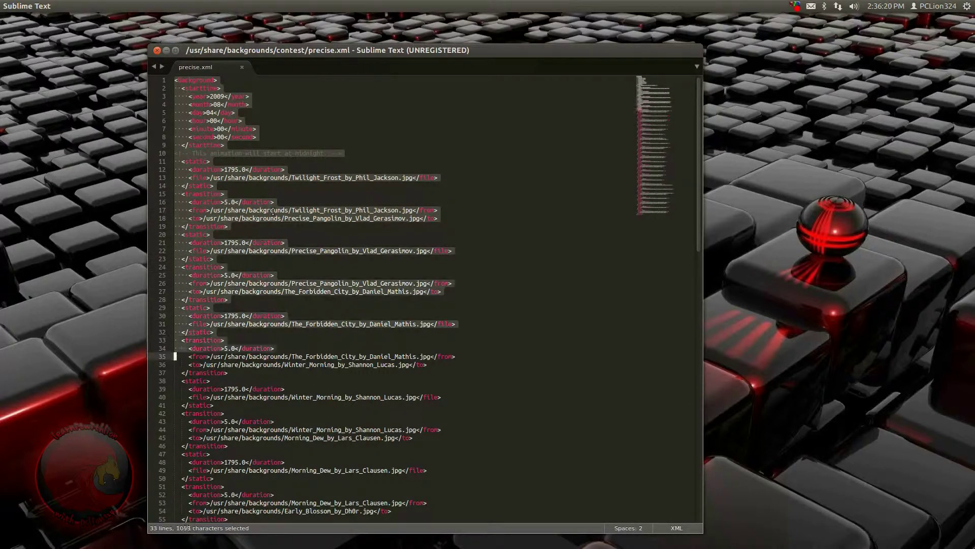
key(shift+Down)
key(shift+Down)
key(shift+Down)
key(ctrl+c)
key(ctrl+n)
key(ctrl+v)
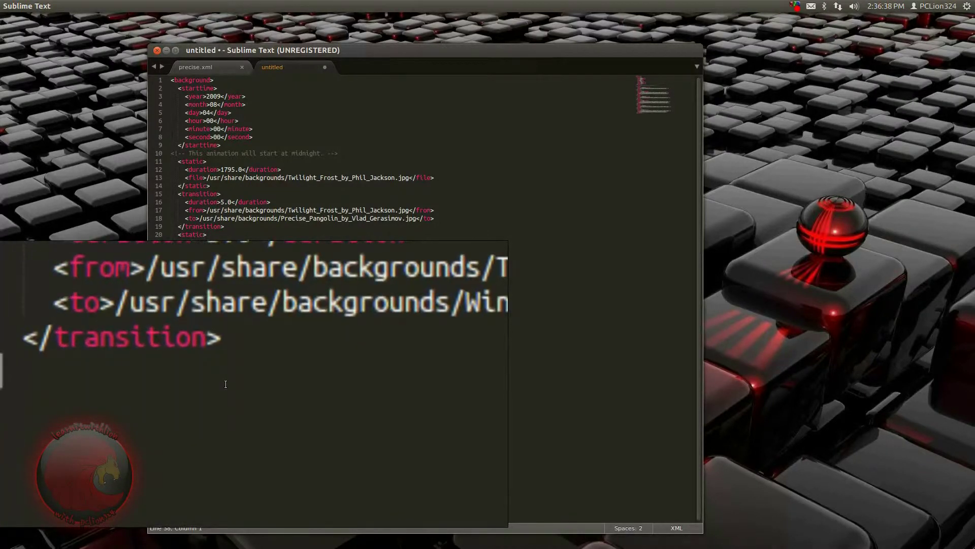
text(</background>)
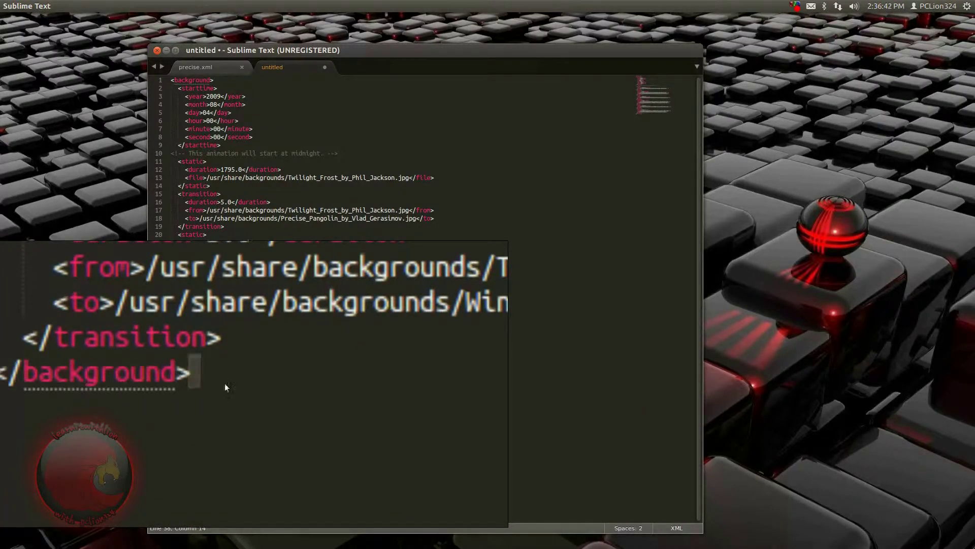
Step: Try to save the new document under the path copied from the <filename> entry of pclion324-wallpapers.xml
key(ctrl+s)
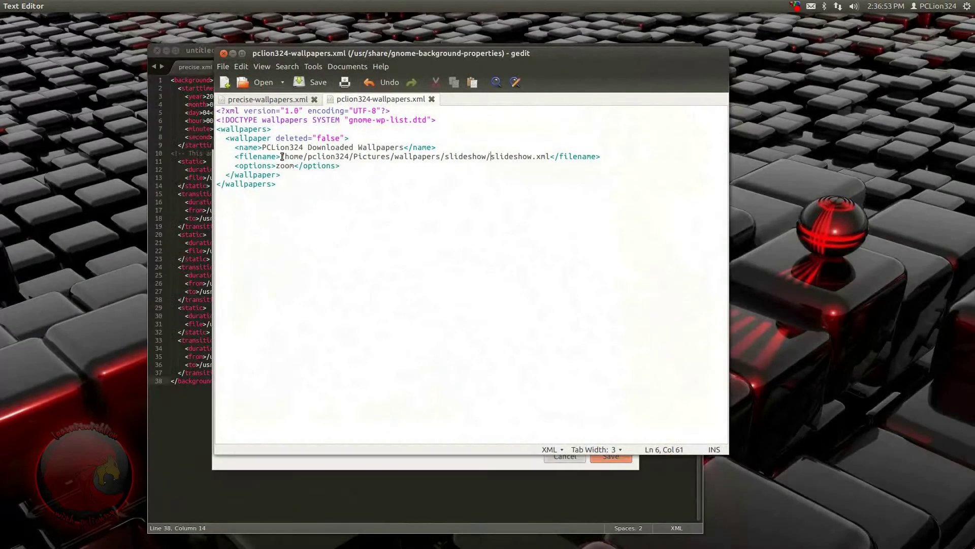
drag(281, 156, 421, 154)
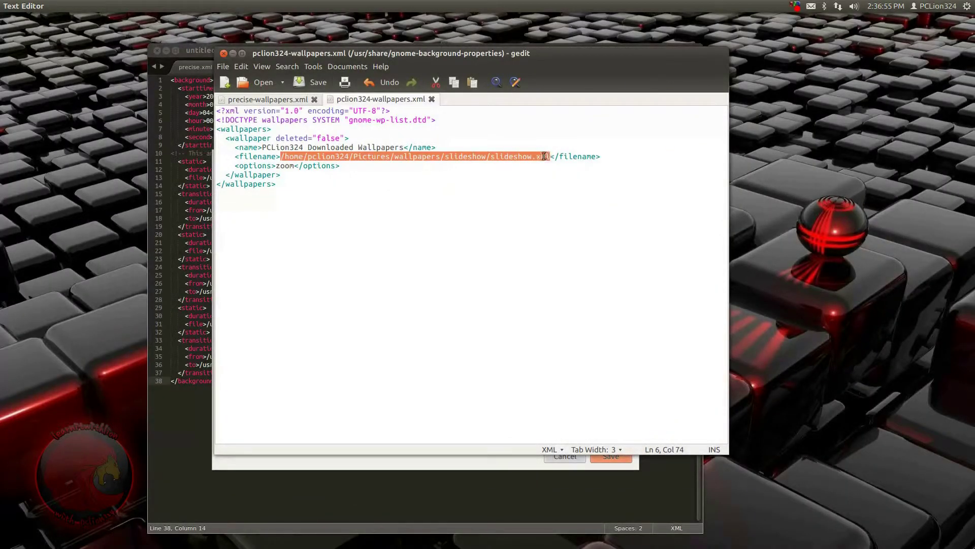
right_click(544, 157)
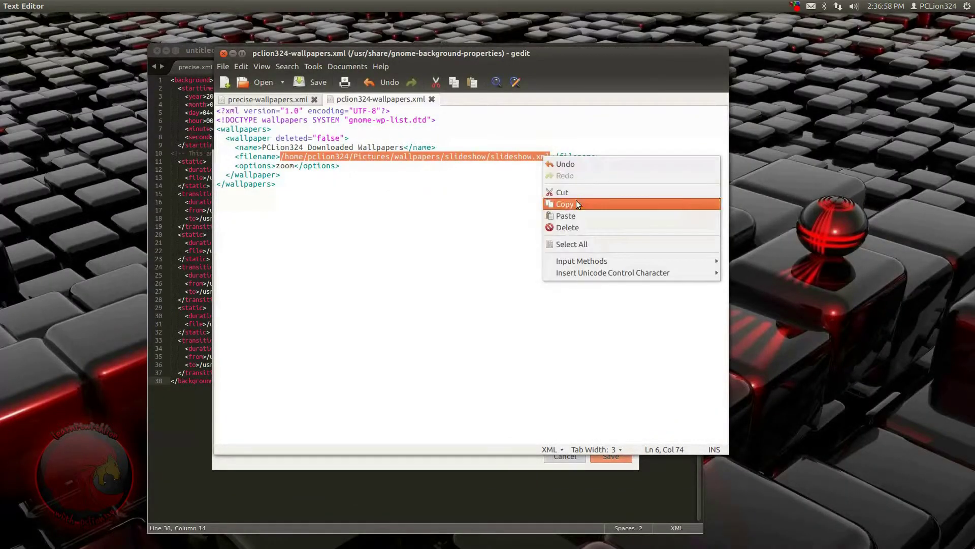
click(577, 204)
key(Return)
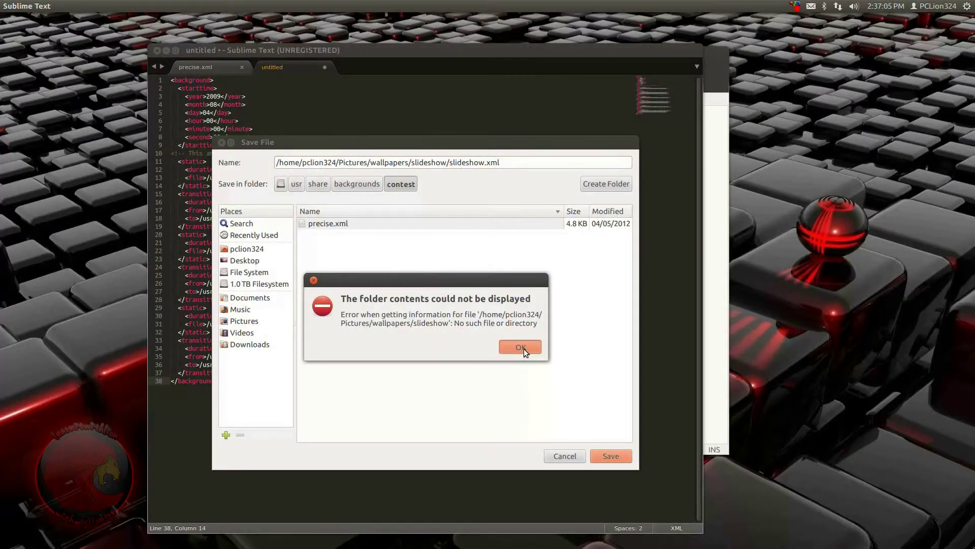
click(523, 348)
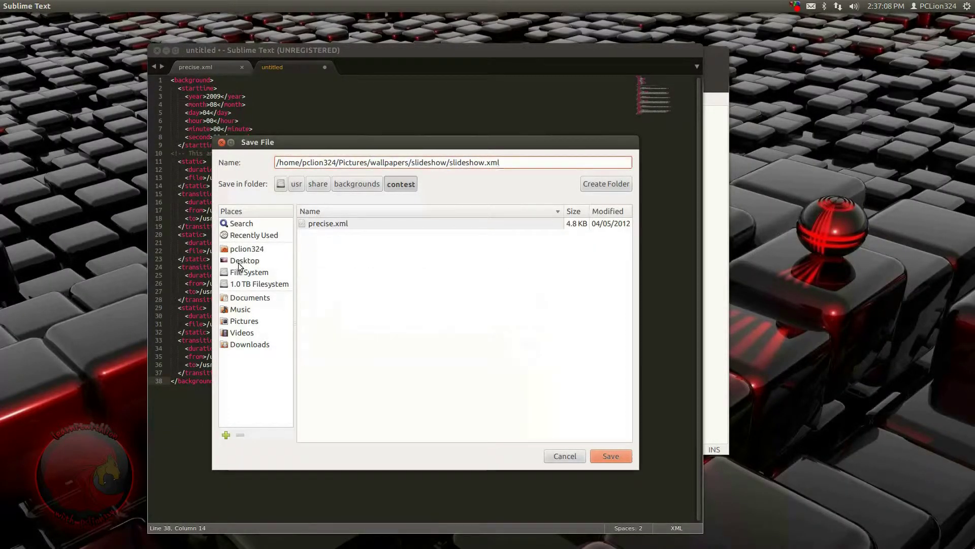
Step: Find the slideshow folder within Pictures and save the document as /home/pclion324/Pictures/wallpaper/slideshow/slideshow.xml
click(243, 321)
click(308, 225)
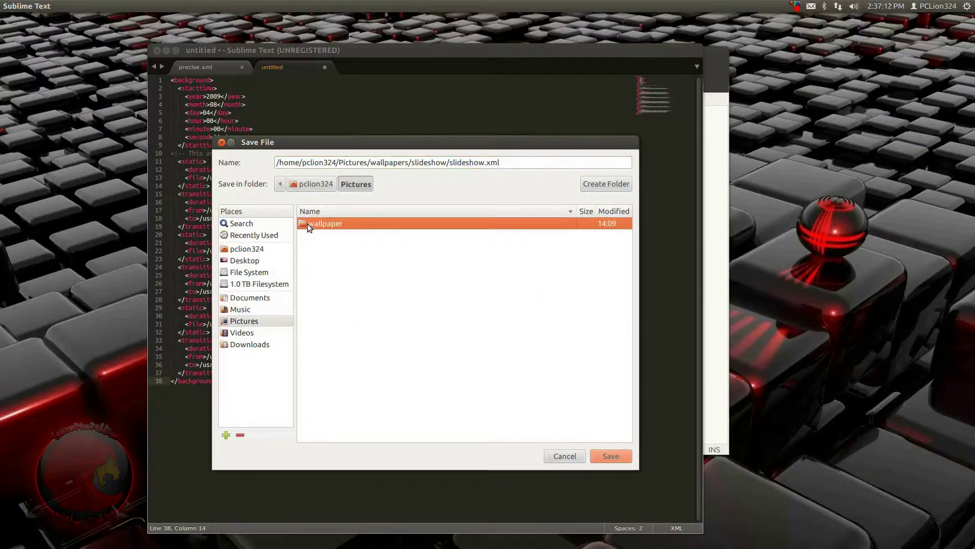
double_click(307, 224)
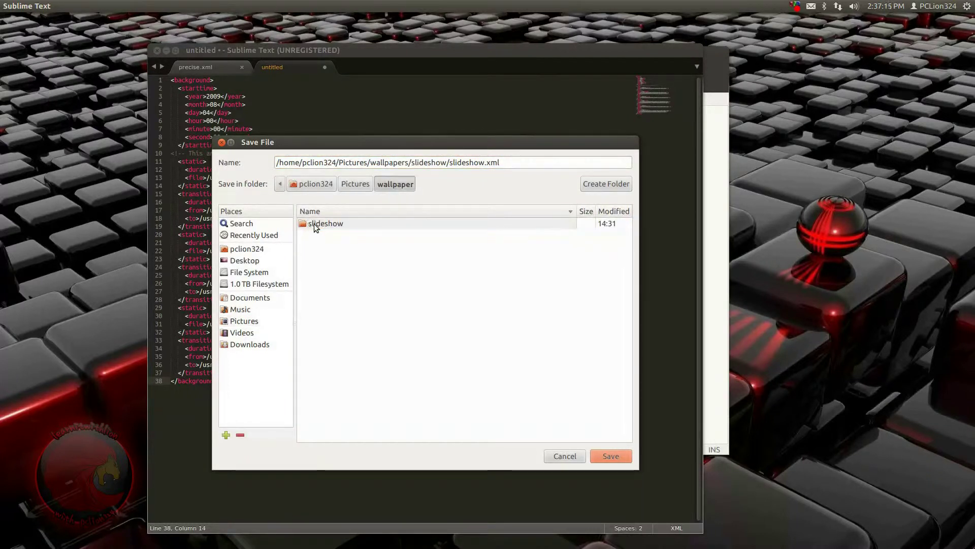
double_click(313, 223)
click(410, 162)
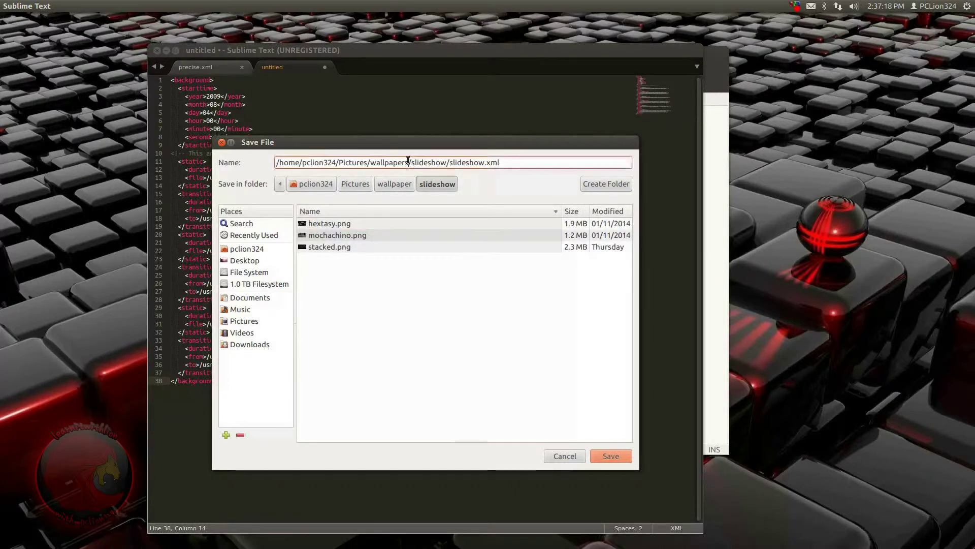
key(BackSpace)
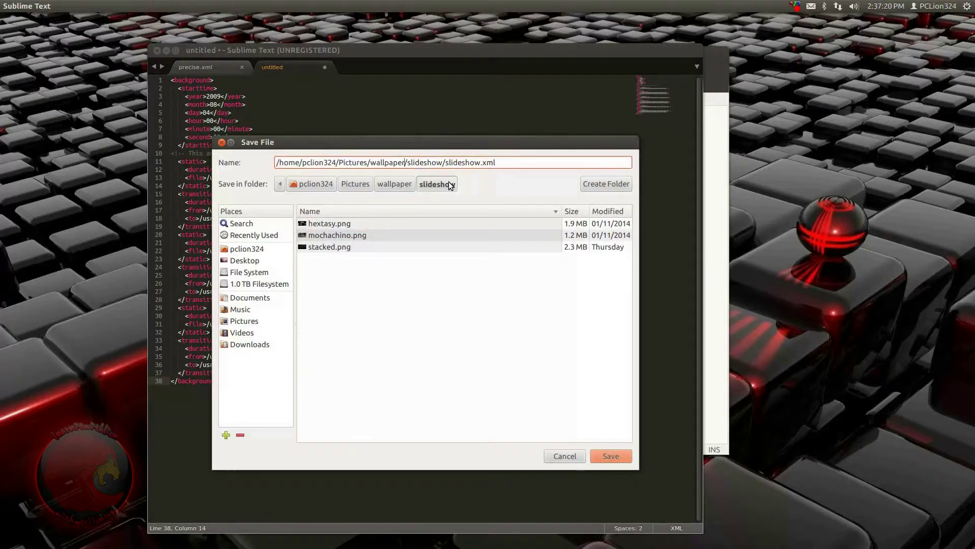
click(450, 185)
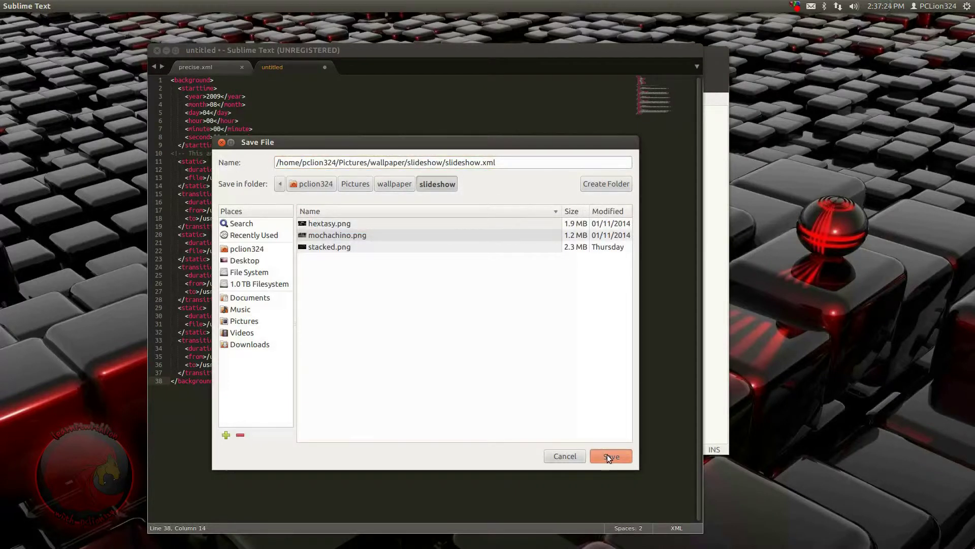
click(609, 455)
Step: Switch to the Text Editor and correct the <filename> path to /home/pclion324/Pictures/wallpaper/slideshow/slideshow.xml
key(alt+Tab)
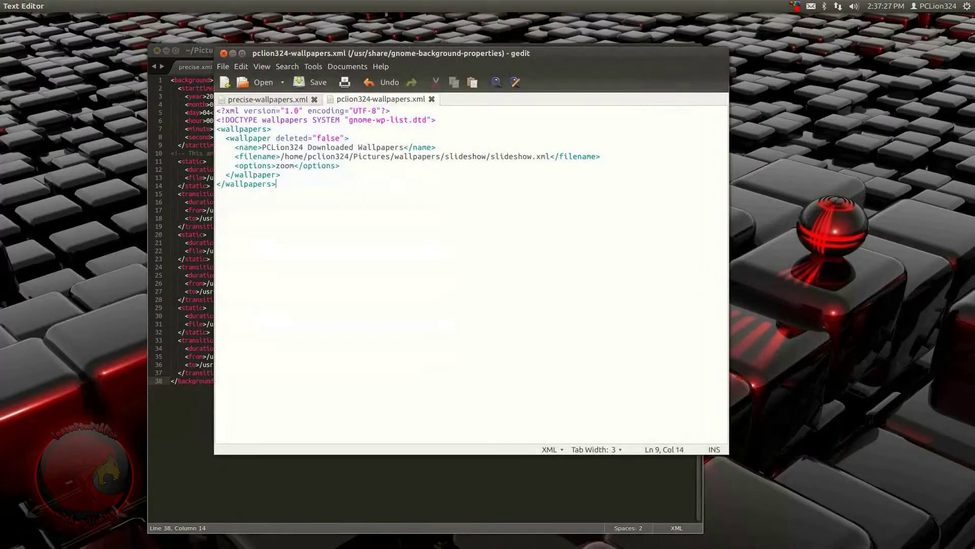
click(440, 157)
key(BackSpace)
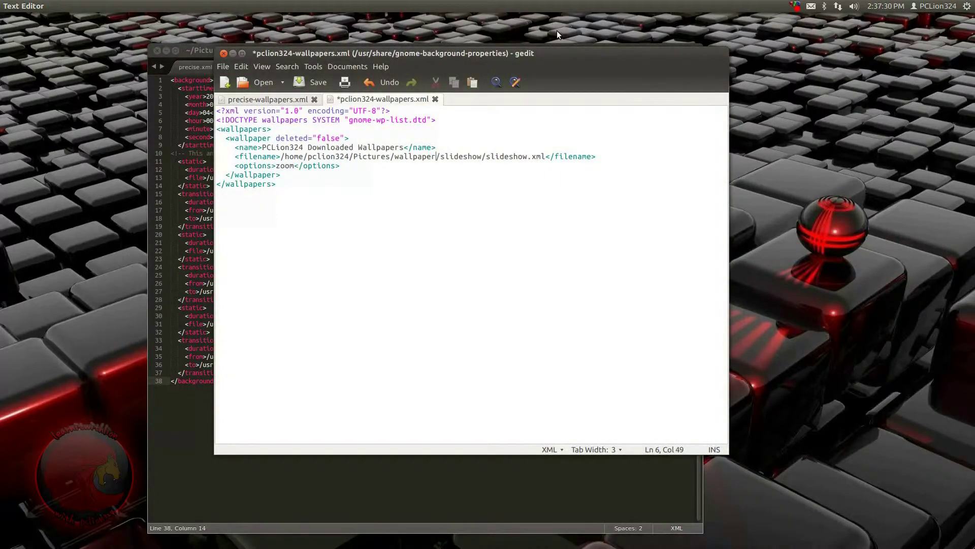
Step: Save pclion324-wallpapers.xml, and delete the comment line about the animation starting at midnight from slideshow.xml in Sublime Text
key(ctrl+s)
key(alt+Tab)
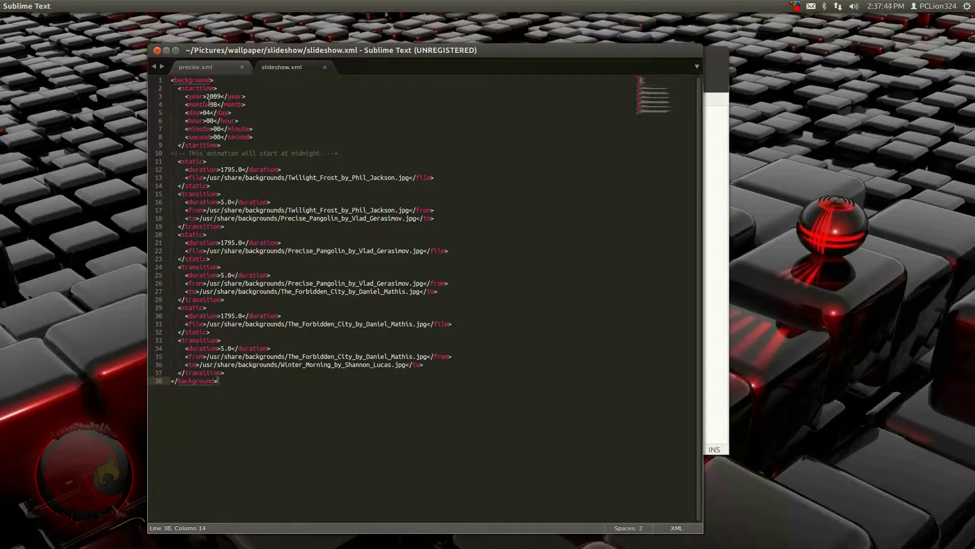
click(441, 154)
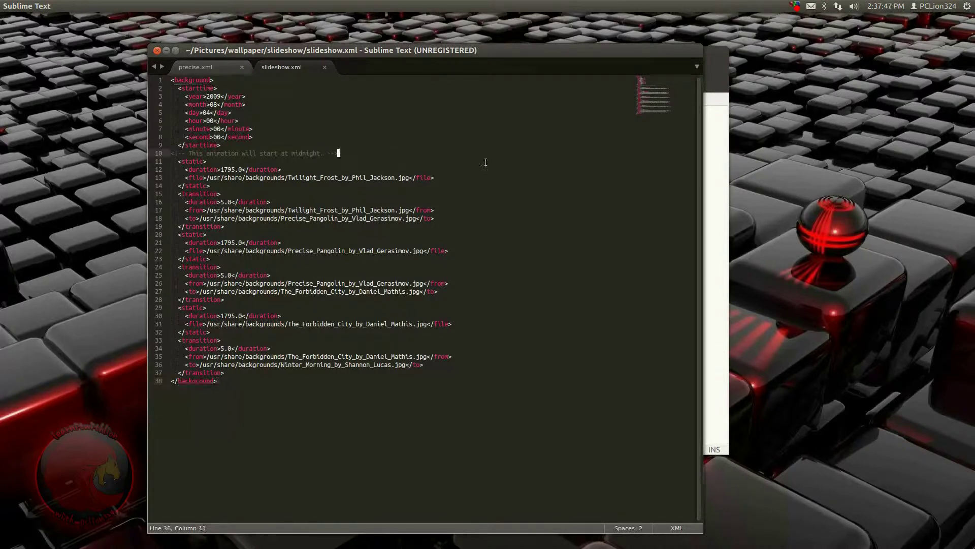
key(Home)
key(shift+Down)
key(Delete)
Step: Set the duration of all three <static> blocks in slideshow.xml to 10.0
key(Down)
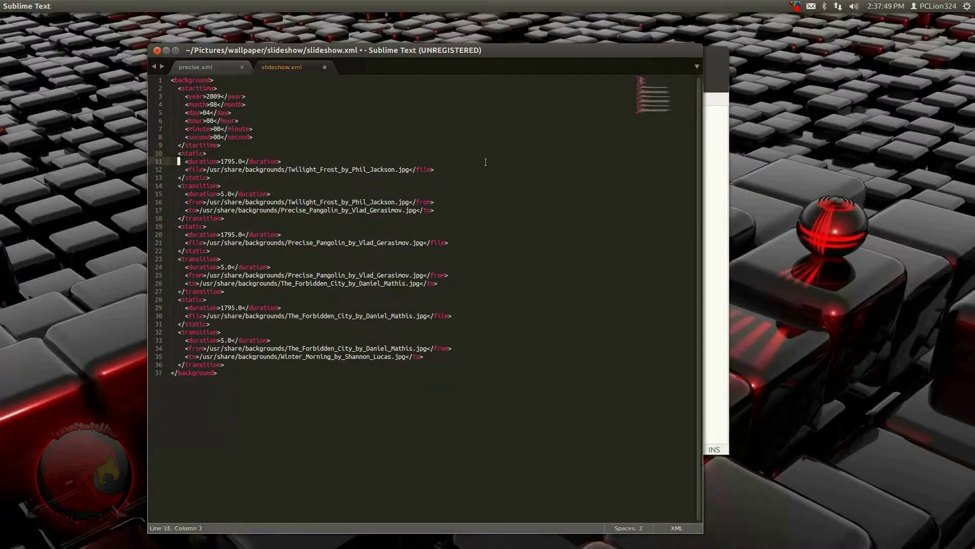
key(Right)
key(Right)
key(Right)
key(Right)
key(Right)
key(Right)
key(Right)
key(Right)
key(Right)
key(Right)
key(Right)
key(Right)
key(Right)
key(Right)
key(ctrl+d)
key(ctrl+d)
key(ctrl+d)
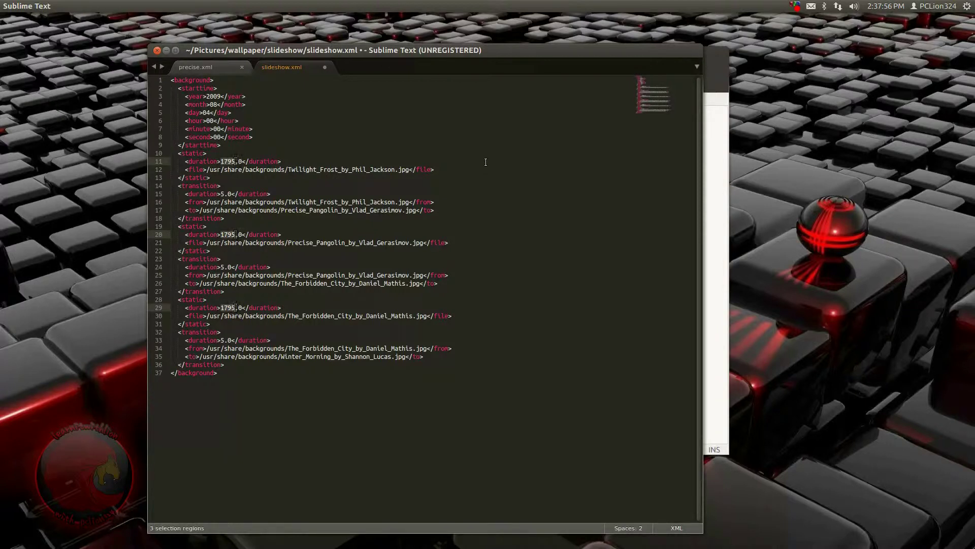
text(10)
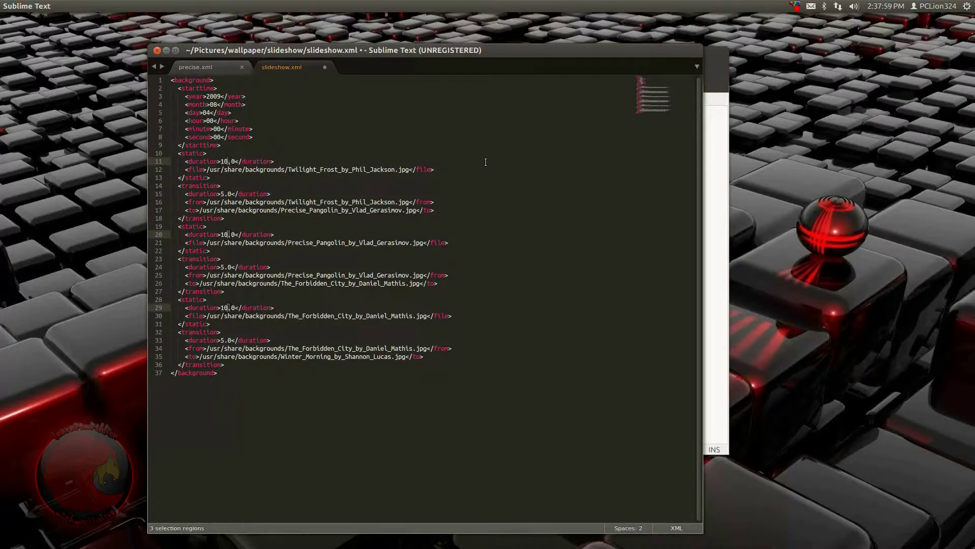
key(Escape)
key(Left)
key(Left)
key(Down)
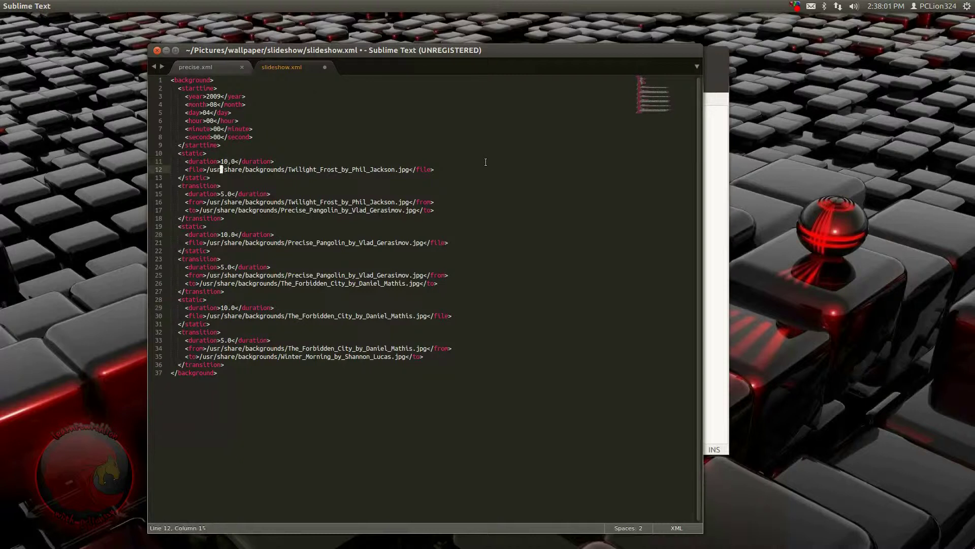
key(Left)
key(Left)
key(Left)
key(Left)
key(shift+Right)
key(shift+Right)
key(shift+Right)
key(shift+Right)
key(shift+Right)
key(shift+Right)
key(shift+Right)
key(shift+Right)
key(shift+Right)
key(shift+Right)
key(shift+Right)
key(shift+Right)
key(shift+Right)
key(shift+Right)
key(shift+Right)
key(shift+Right)
key(shift+Right)
key(shift+Right)
key(shift+Right)
key(shift+Right)
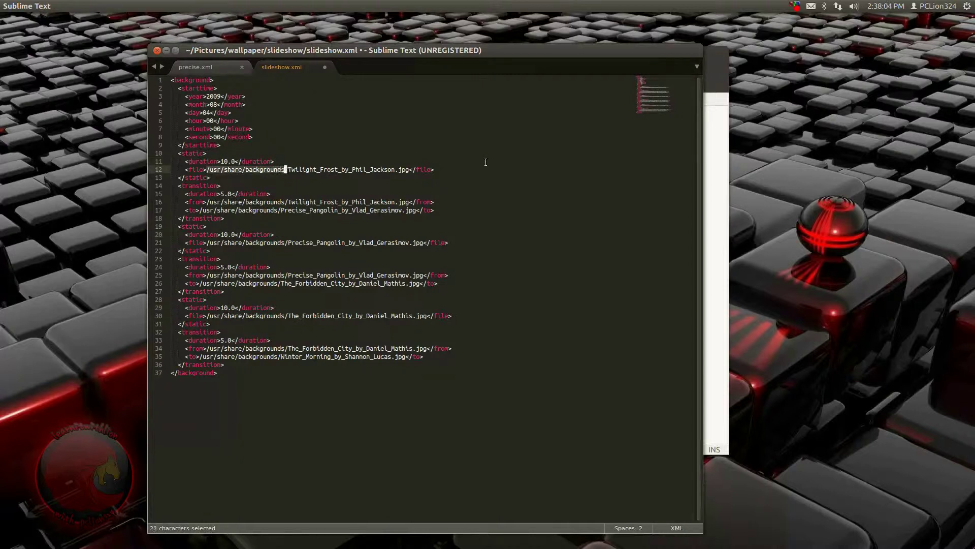
key(shift+Right)
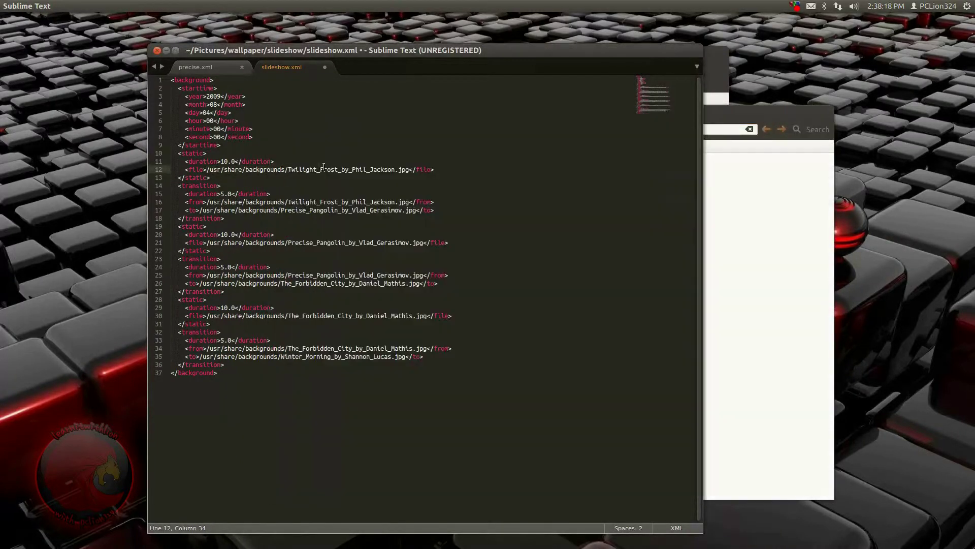
key(shift+Left)
key(shift+Left)
key(shift+Left)
key(shift+Left)
key(shift+Left)
key(shift+Left)
key(shift+Left)
key(shift+Left)
key(shift+Left)
key(shift+Left)
key(shift+Left)
key(shift+Left)
key(shift+Left)
key(shift+Left)
key(shift+Left)
key(shift+Left)
key(shift+Left)
key(shift+Left)
key(shift+Left)
key(shift+Left)
key(shift+Left)
key(shift+Left)
key(shift+Left)
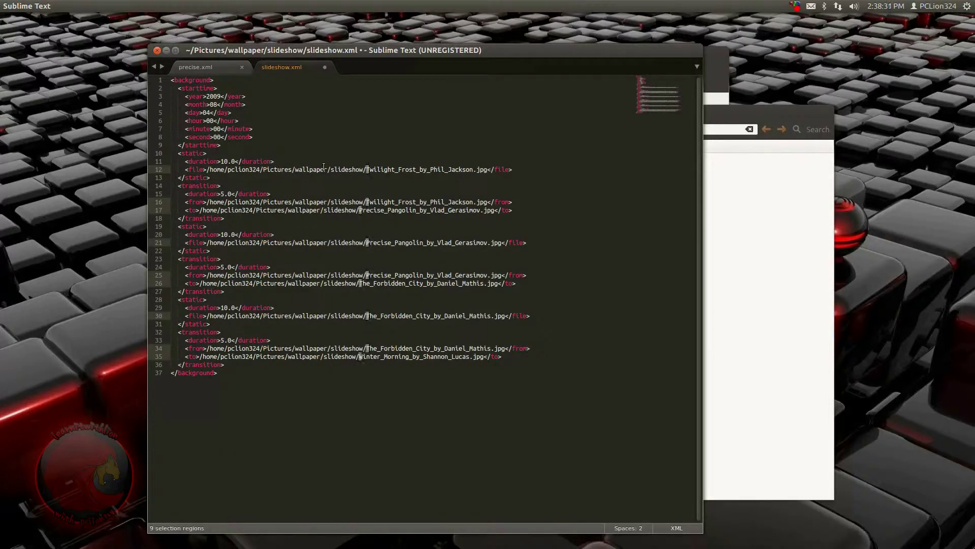
key(Escape)
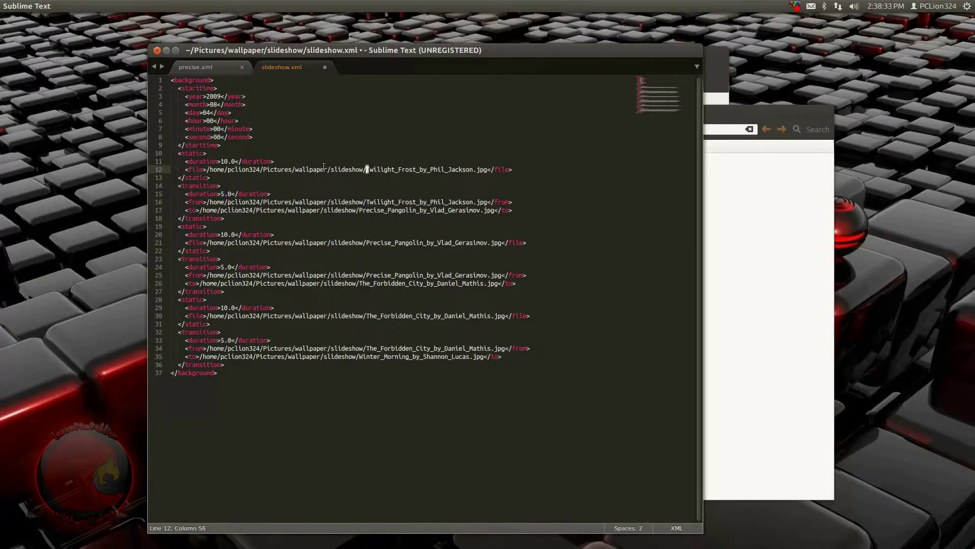
Step: Look up the image names in the slideshow folder and set the first <static> file and first transition's <from> image to hextasy.png
key(ctrl+d)
key(ctrl+d)
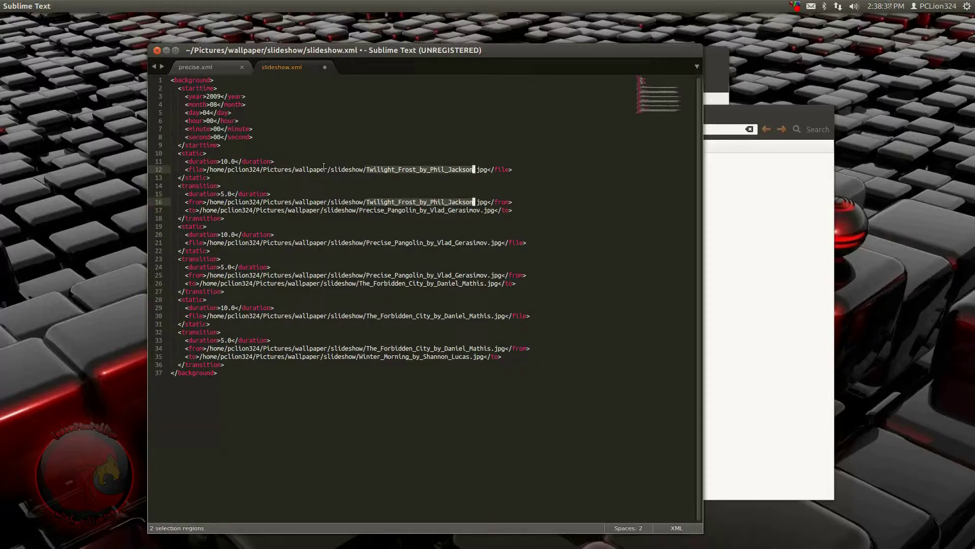
click(778, 276)
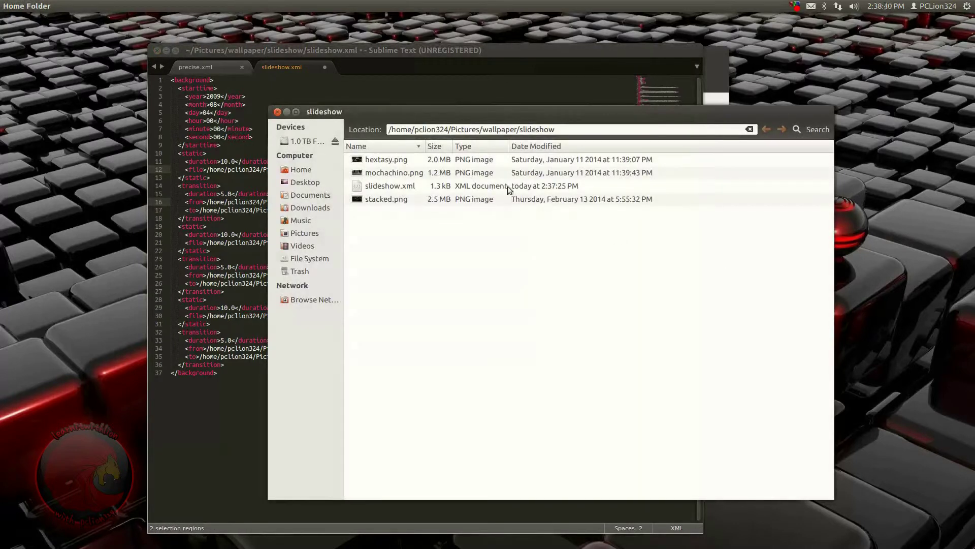
click(296, 68)
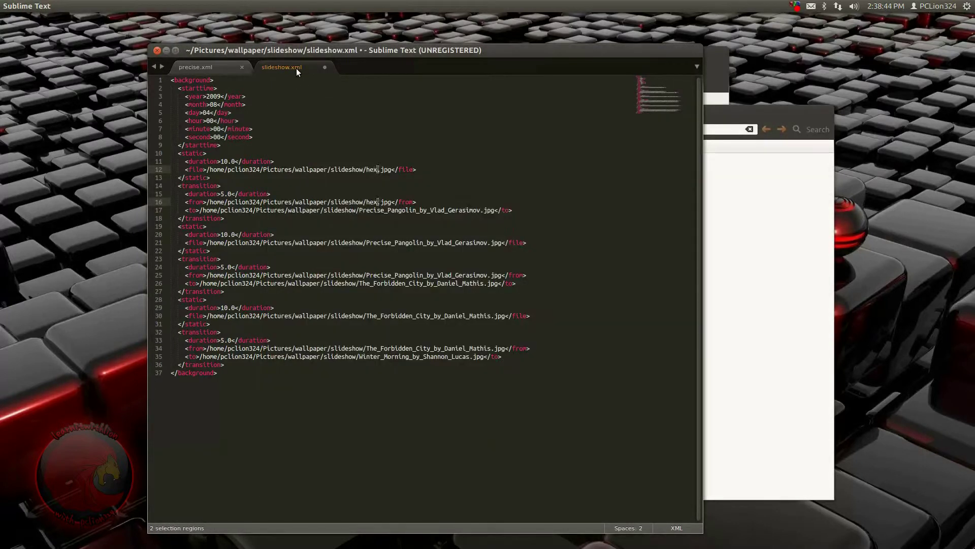
text(hextasy)
key(shift+Right)
key(shift+Right)
key(shift+Right)
key(shift+Right)
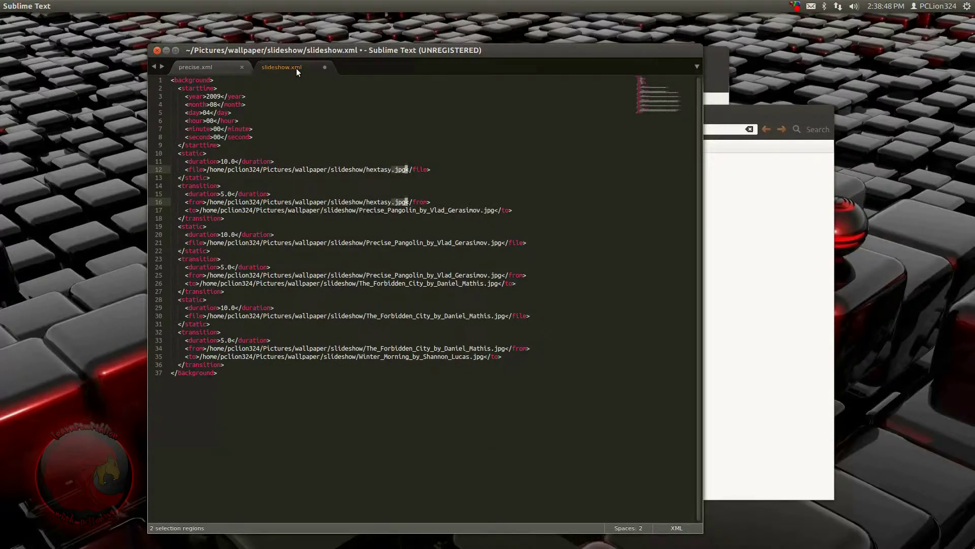
text(.png)
key(Escape)
Step: Set the first transition's <to>, the second <static> file and the second transition's <from> image to mochachino.png
key(Down)
key(Down)
key(Down)
key(Down)
key(Down)
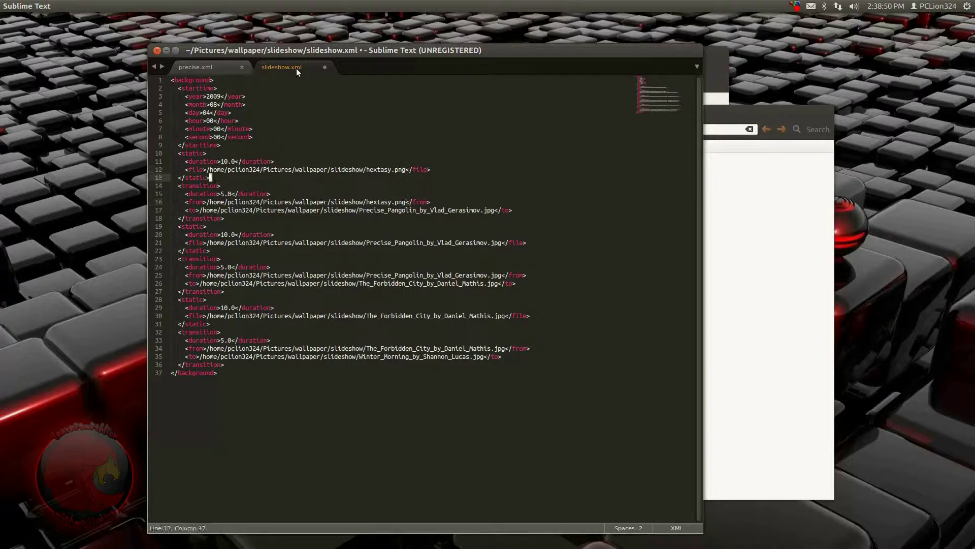
key(Left)
key(Left)
key(Left)
key(Left)
key(Left)
key(Left)
key(Left)
key(Left)
key(Left)
key(Left)
key(Left)
key(Left)
key(ctrl+shift+Right)
key(ctrl+shift+Right)
key(ctrl+d)
key(ctrl+d)
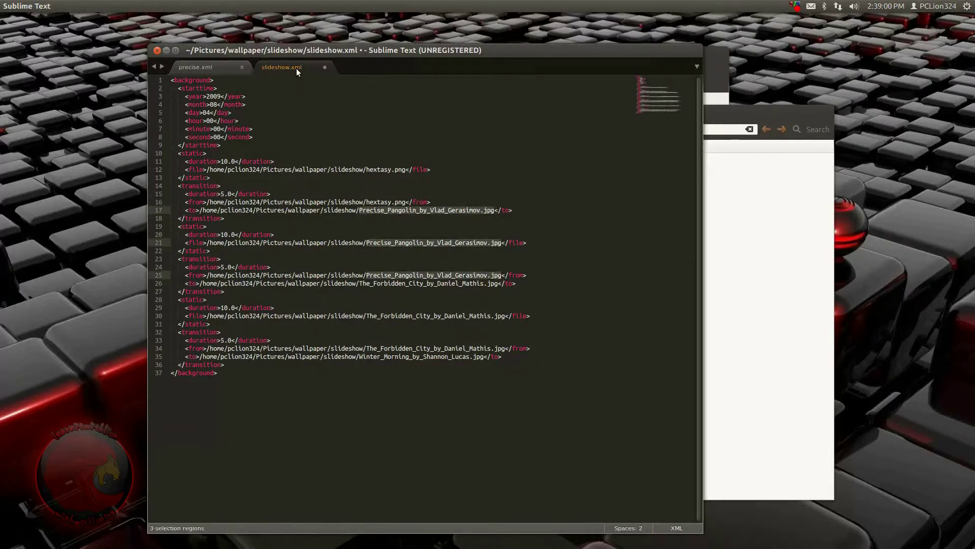
text(moc)
text(hachino)
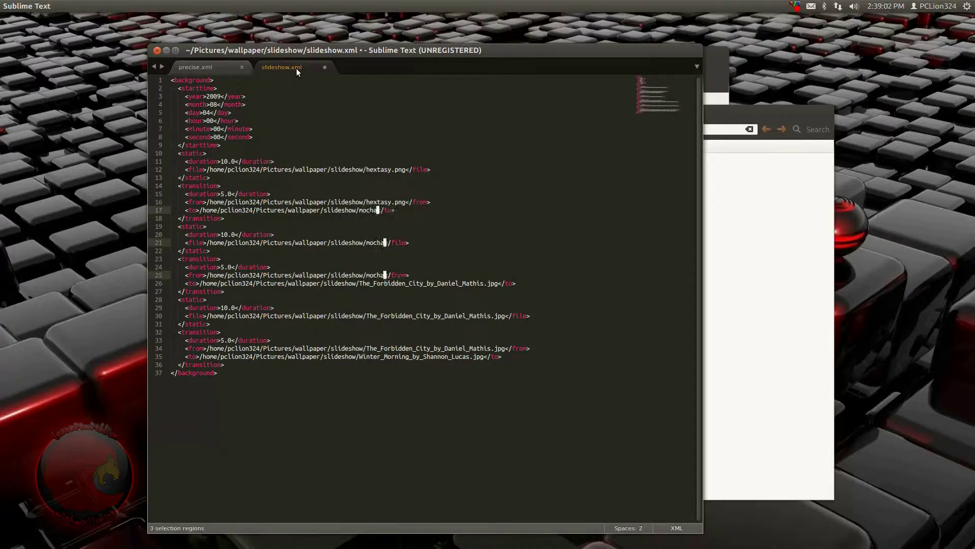
text(.png)
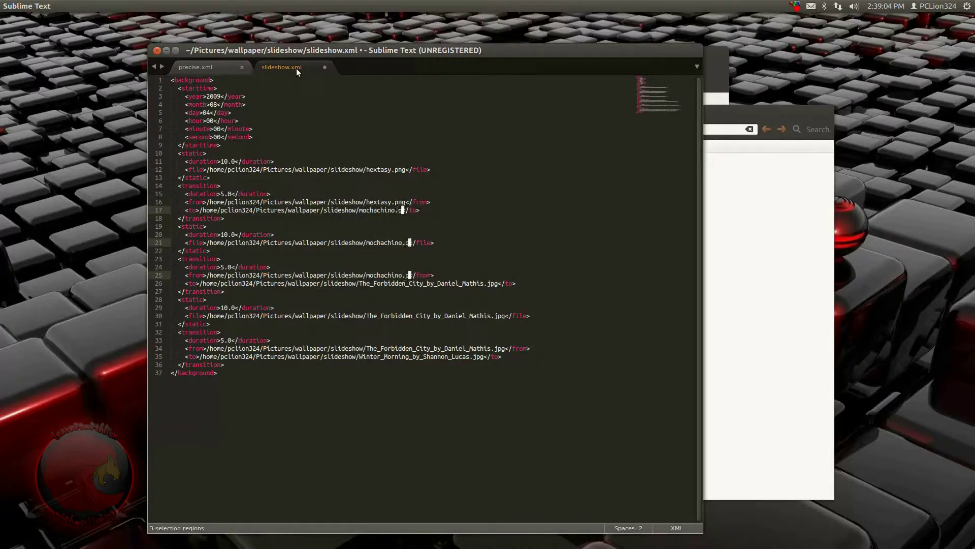
Step: Set the second transition's <to>, the third <static> file and the third transition's <from> image to stacked.png
key(Down)
key(Down)
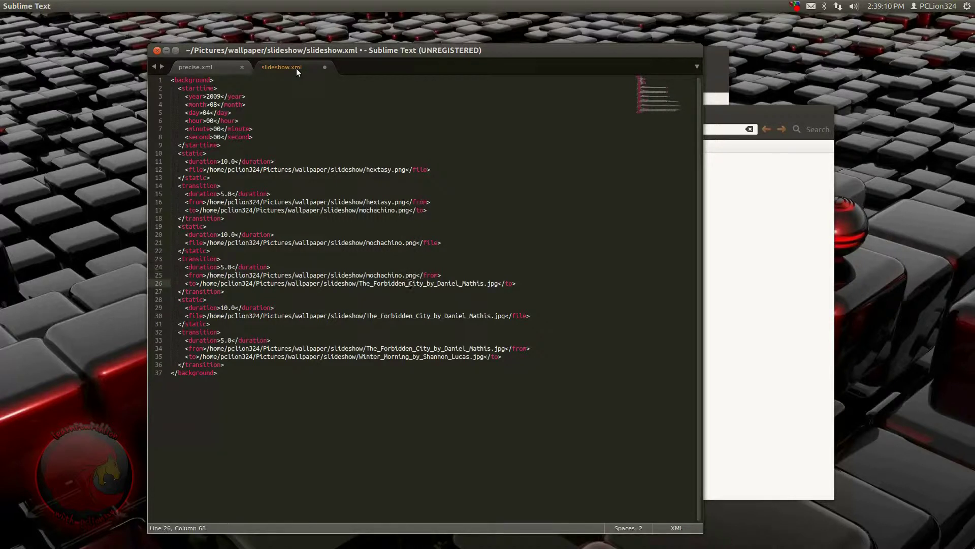
key(ctrl+d)
key(ctrl+d)
key(ctrl+d)
key(ctrl+shift+Right)
text(stac)
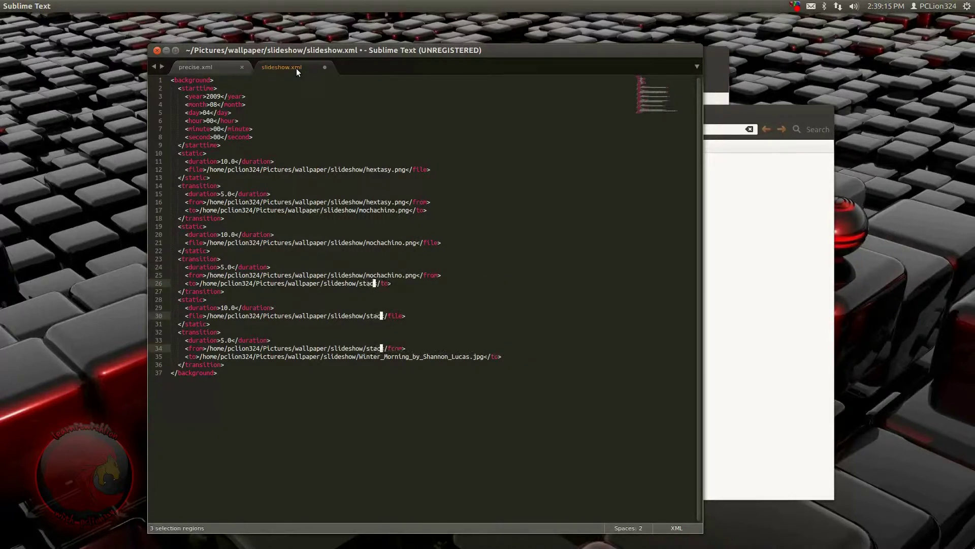
text(ked.png)
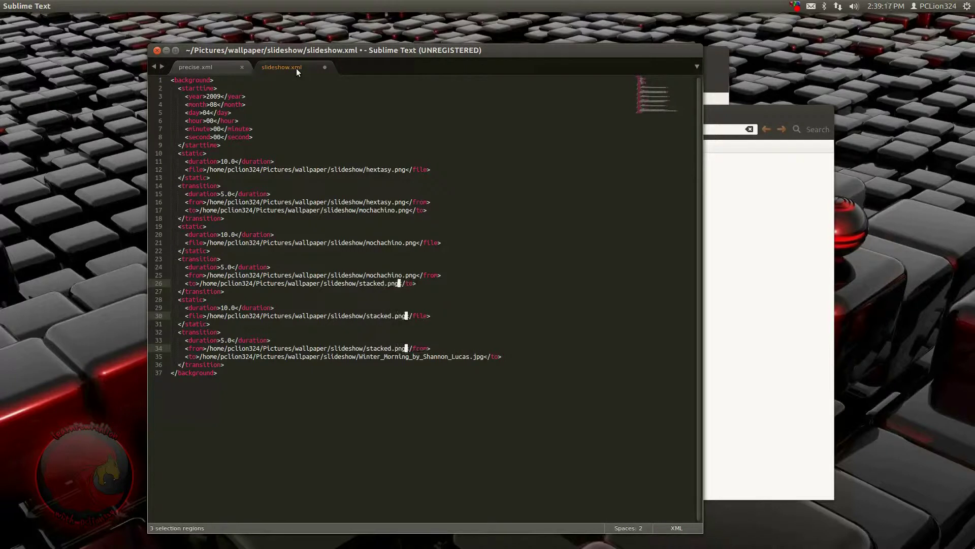
key(Escape)
Step: Set the third transition's <to> image to hextasy.png so the slideshow loops back to its first picture
key(Down)
key(Down)
key(Down)
key(Down)
key(Down)
key(Down)
key(Down)
key(Down)
key(Down)
key(ctrl+d)
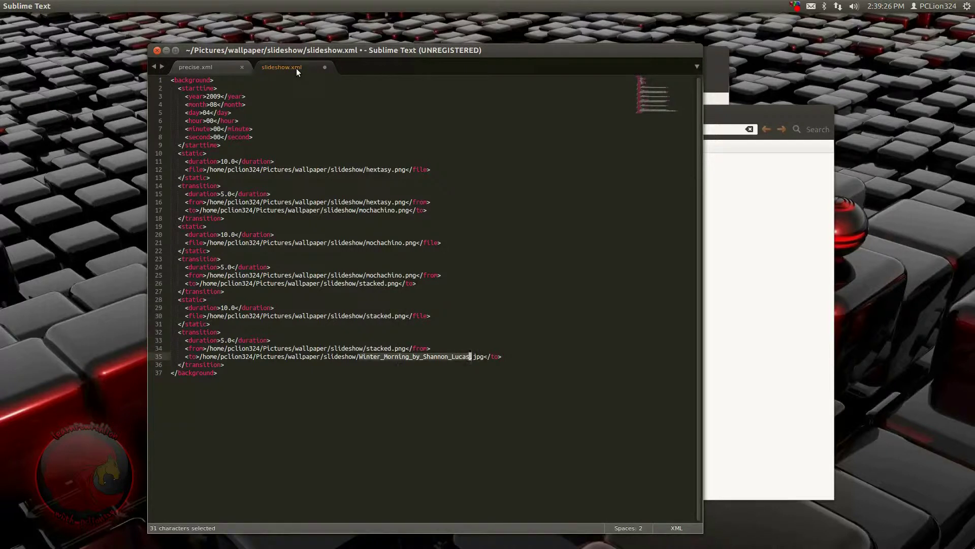
text(hextasy)
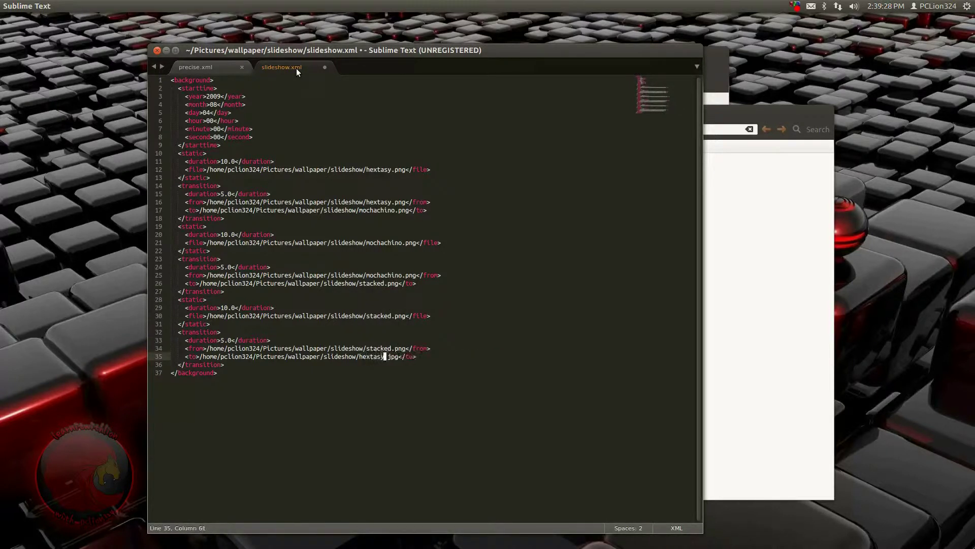
key(Down)
key(Up)
key(Right)
key(Right)
key(Right)
key(Right)
key(Right)
key(Right)
key(Right)
key(BackSpace)
key(BackSpace)
key(BackSpace)
key(BackSpace)
key(BackSpace)
key(BackSpace)
text(png)
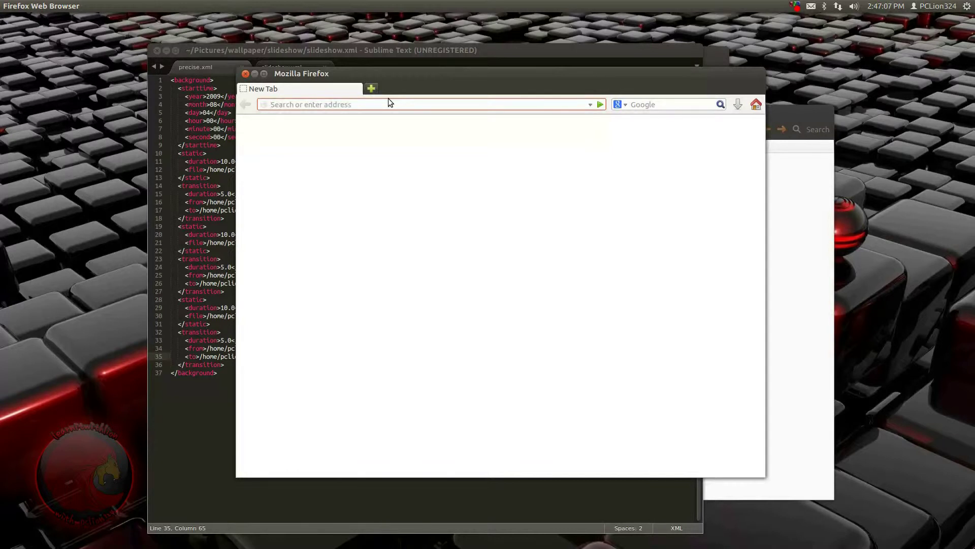
Step: In Firefox, open pclion324-wallpapers.xml from /usr/share/gnome-background-properties and check how its XML is parsed
text(/)
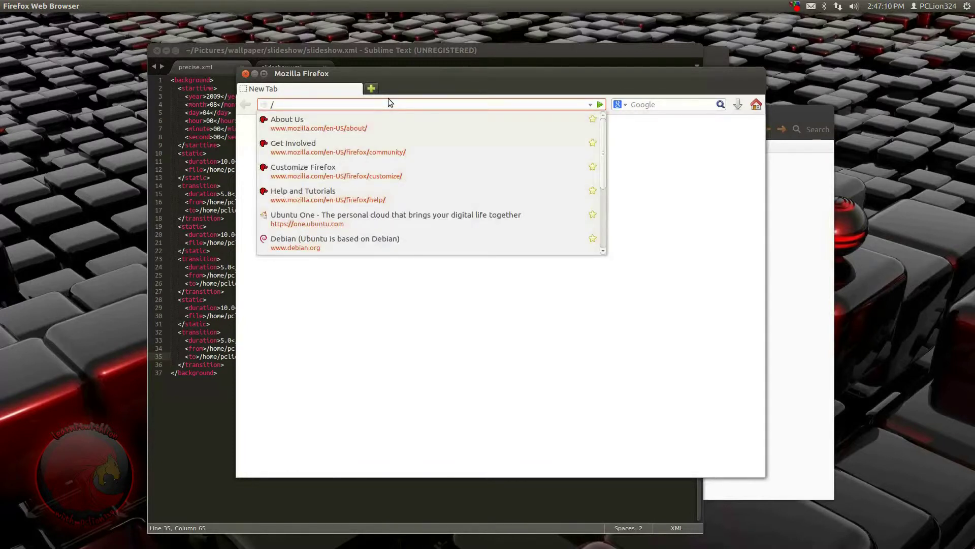
text(usr/)
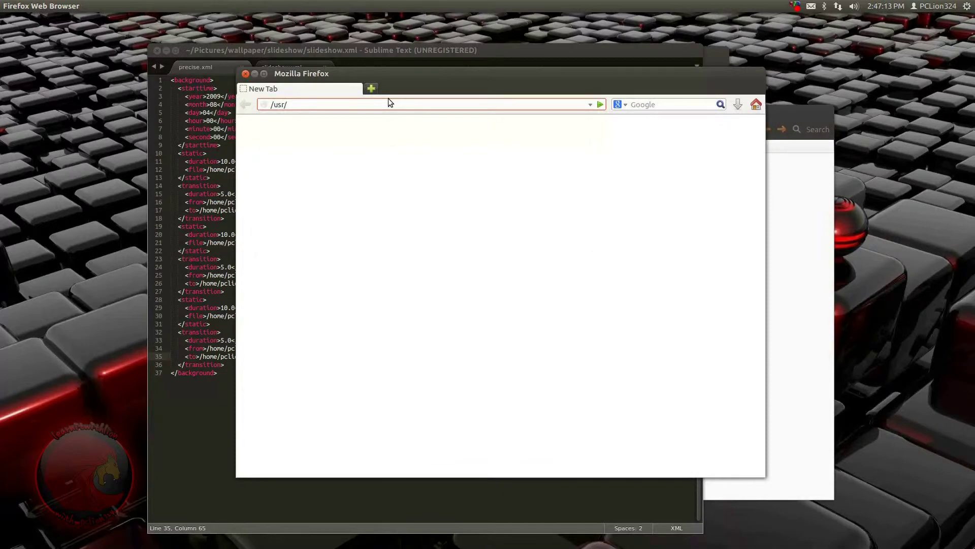
text(share/)
key(Return)
scroll(374, 335, down, 5)
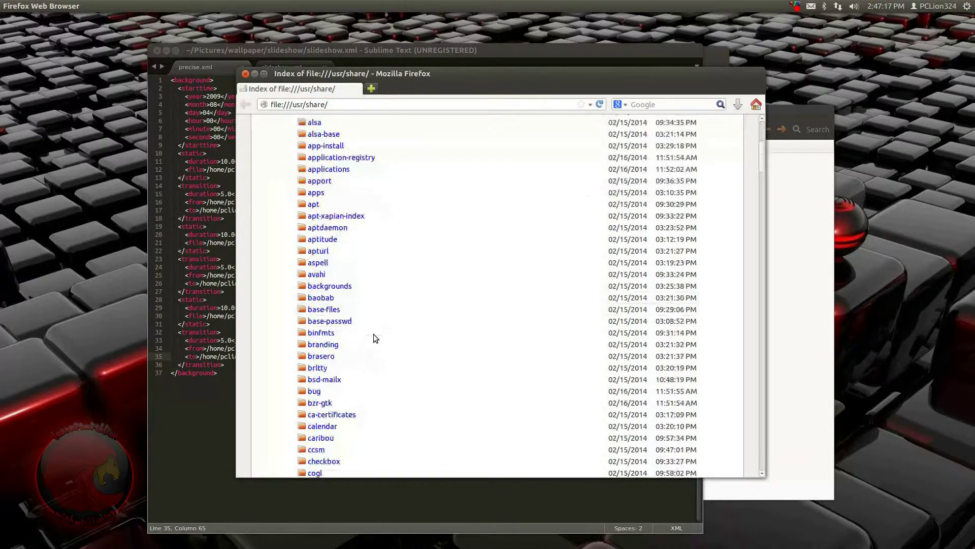
scroll(375, 336, down, 20)
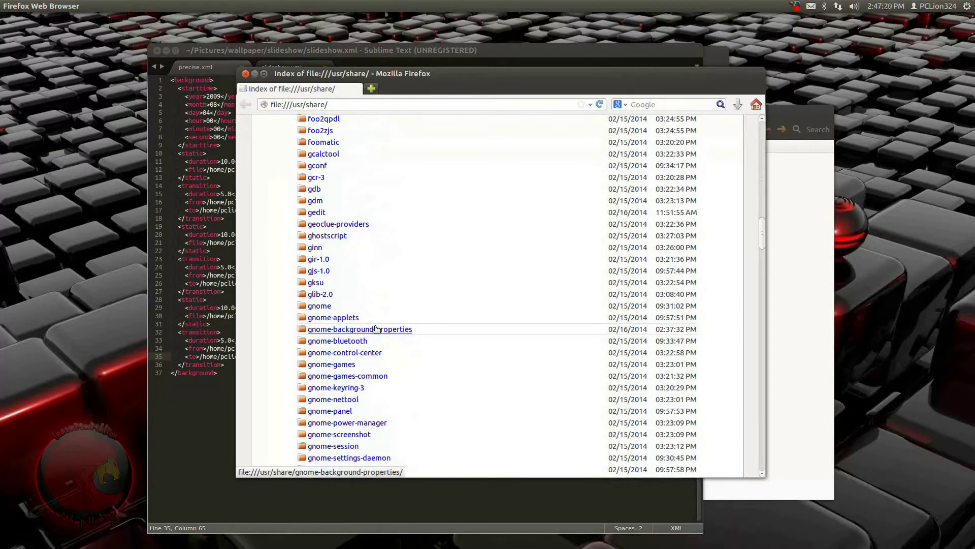
click(375, 329)
click(332, 233)
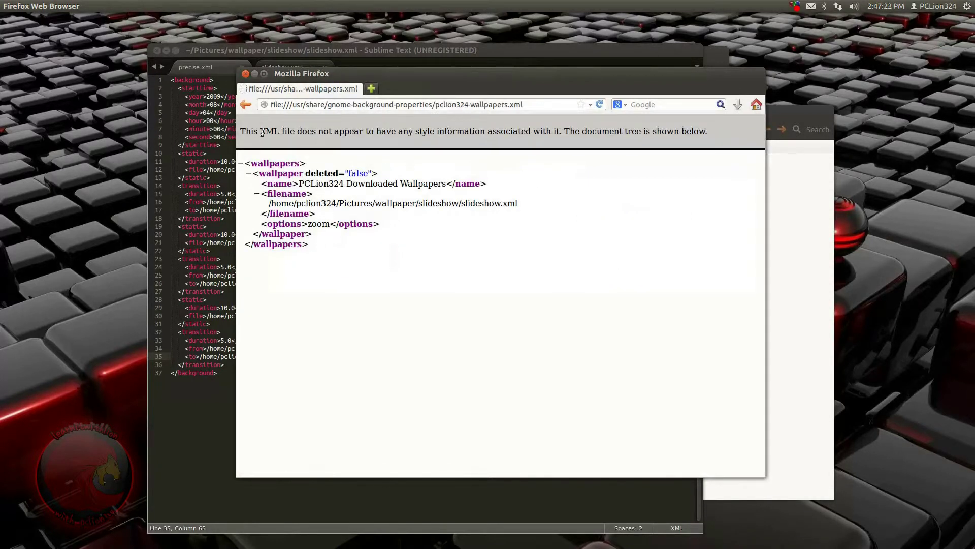
drag(255, 134, 518, 147)
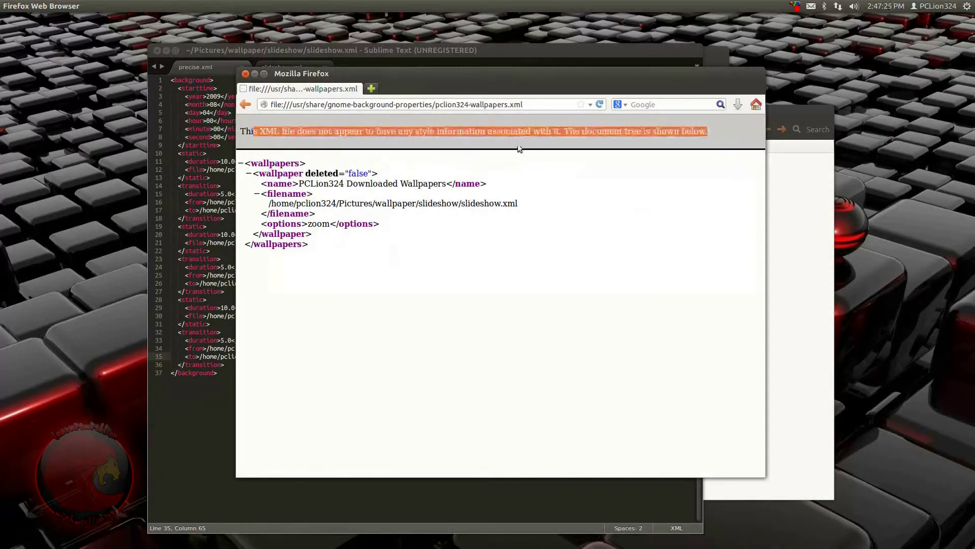
click(474, 124)
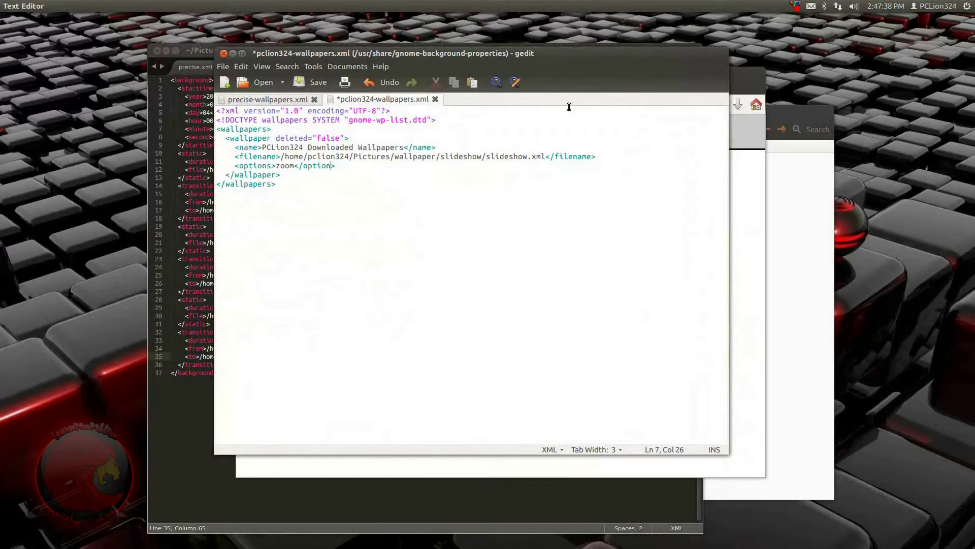
Step: Save pclion324-wallpapers.xml with the mismatched </option> closing tag and reload it in Firefox to test XML error reporting
key(ctrl+s)
click(763, 321)
key(F5)
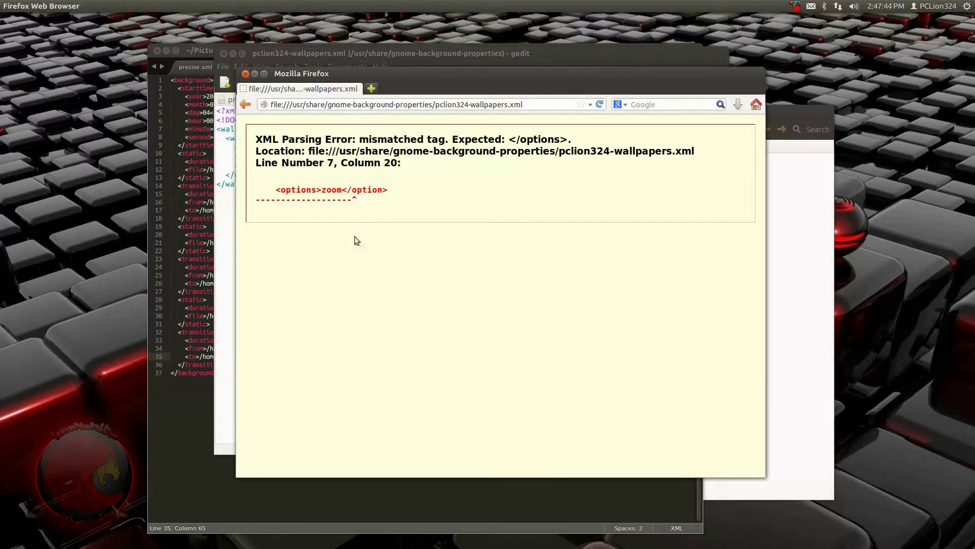
Step: Open slideshow.xml from the slideshow folder in Firefox and check its static and transition entries
click(774, 300)
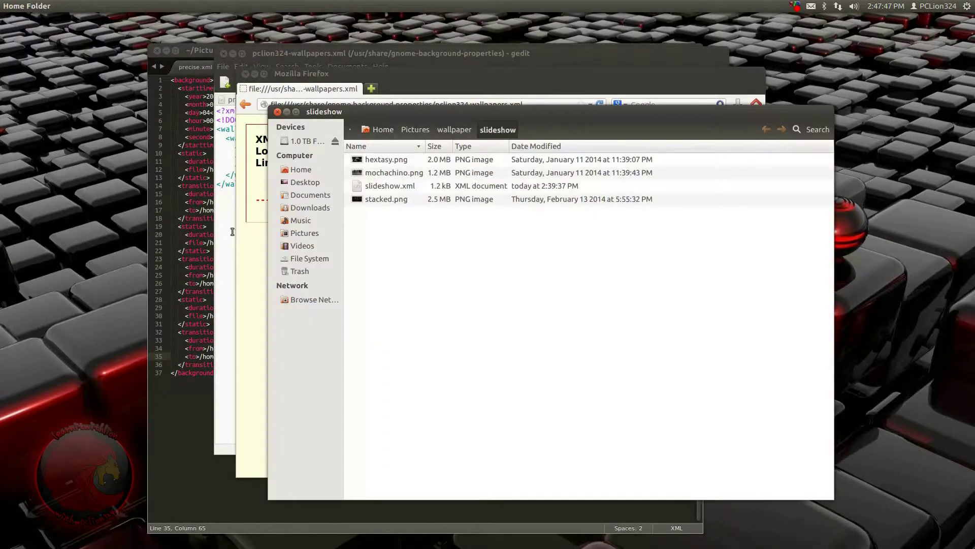
click(607, 105)
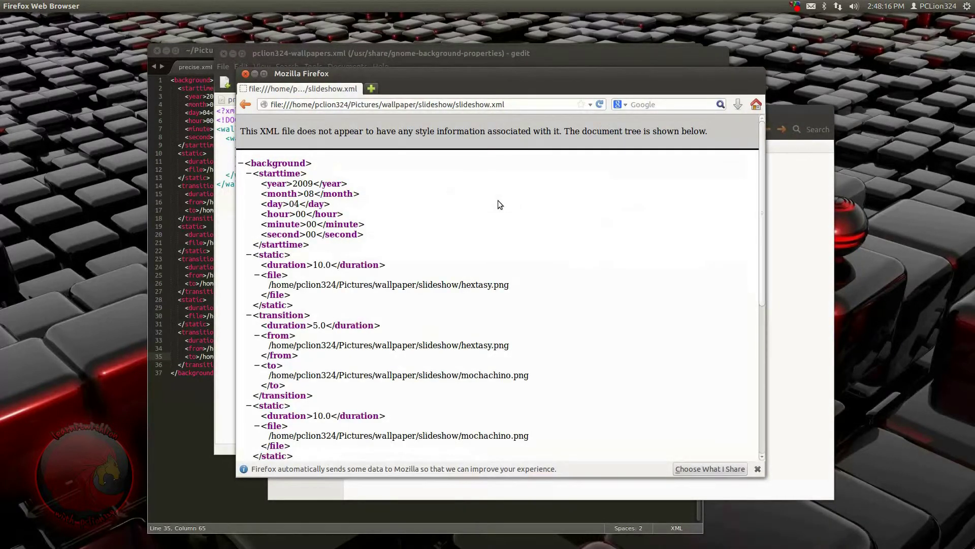
scroll(499, 201, down, 4)
scroll(498, 204, down, 6)
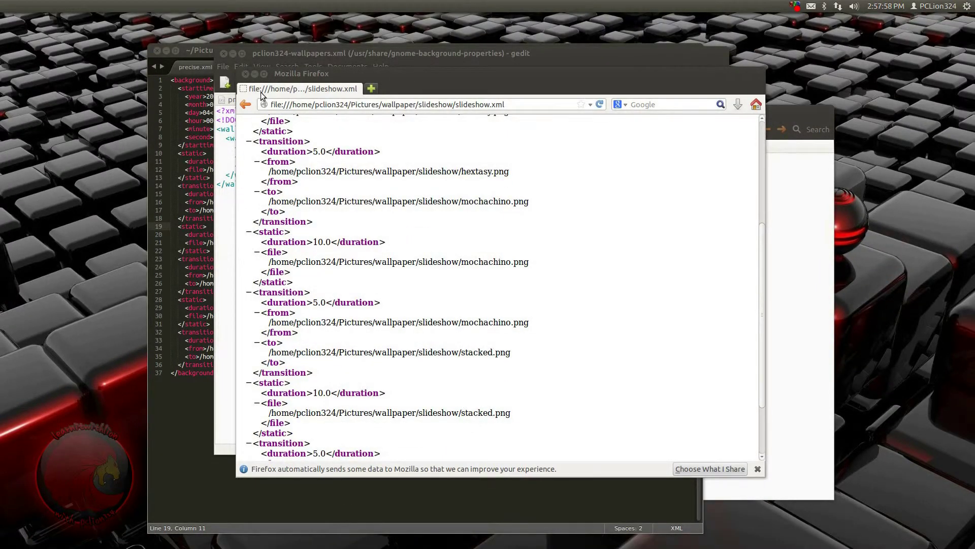
Step: Close Firefox and gedit, and minimize Sublime Text and the slideshow folder window to reveal the desktop
click(245, 74)
click(223, 53)
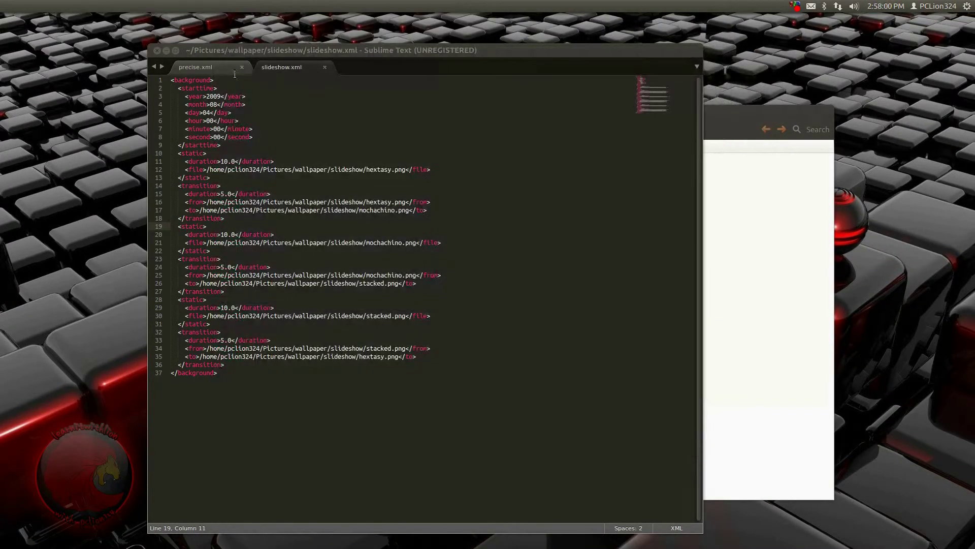
click(166, 52)
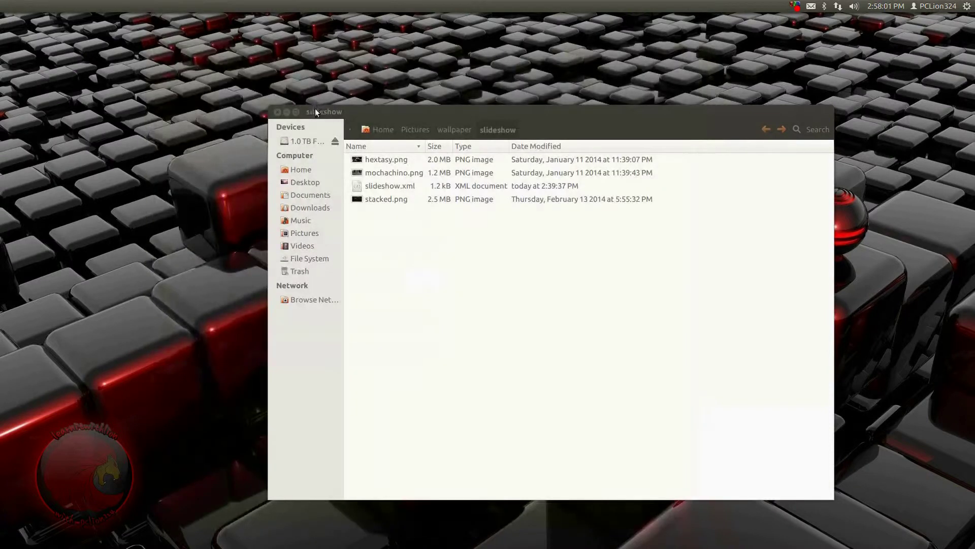
click(287, 111)
Step: Set the desktop background to the PCLion324 Downloaded Wallpapers slideshow in the Appearance settings, and minimize the settings window
right_click(283, 124)
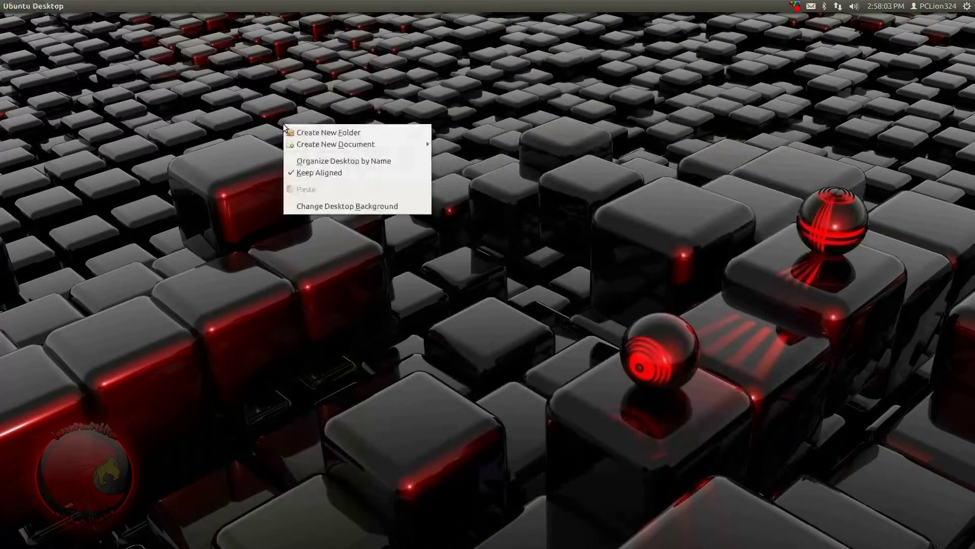
click(344, 206)
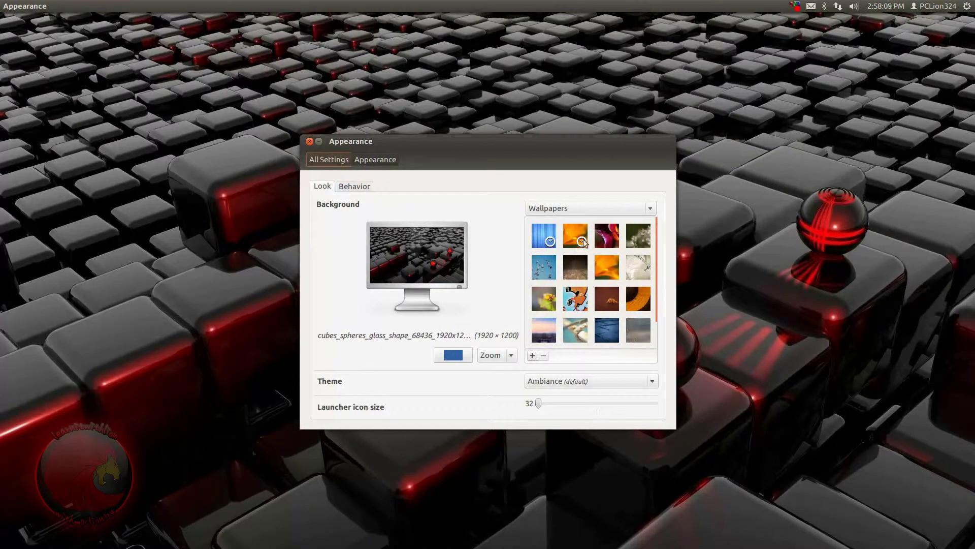
scroll(583, 241, down, 2)
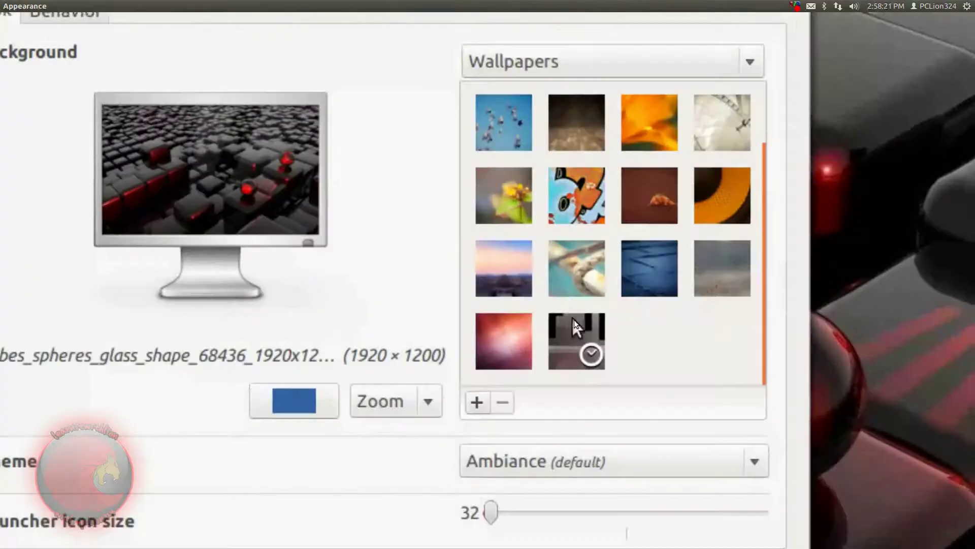
click(573, 320)
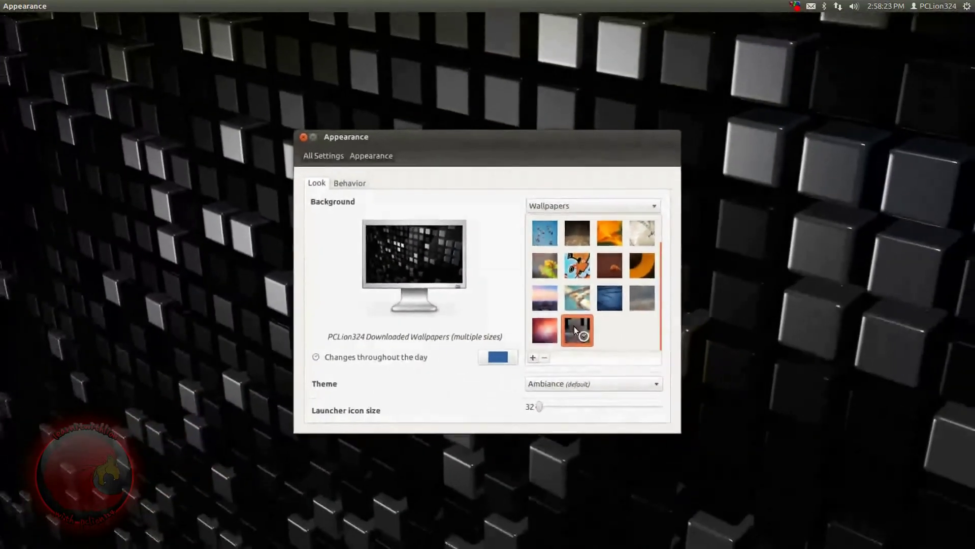
click(319, 141)
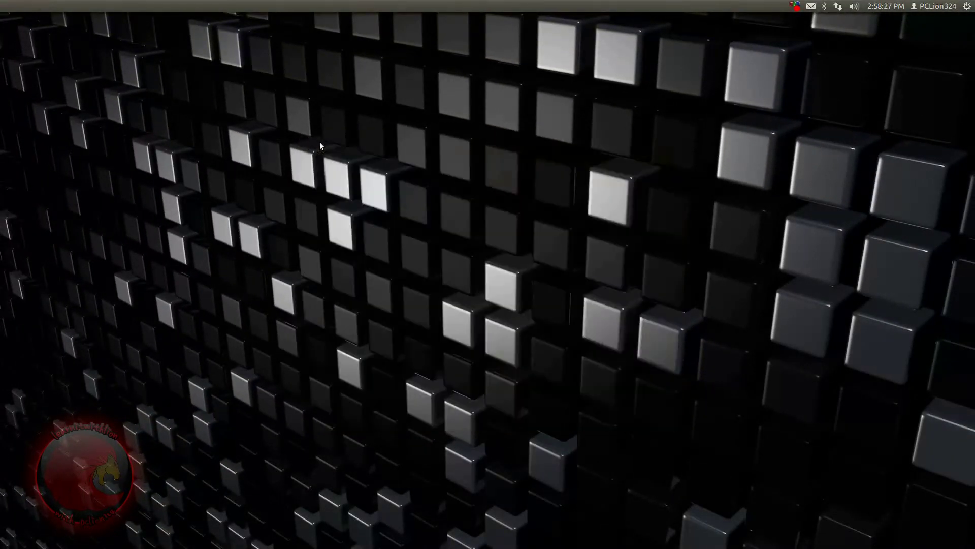